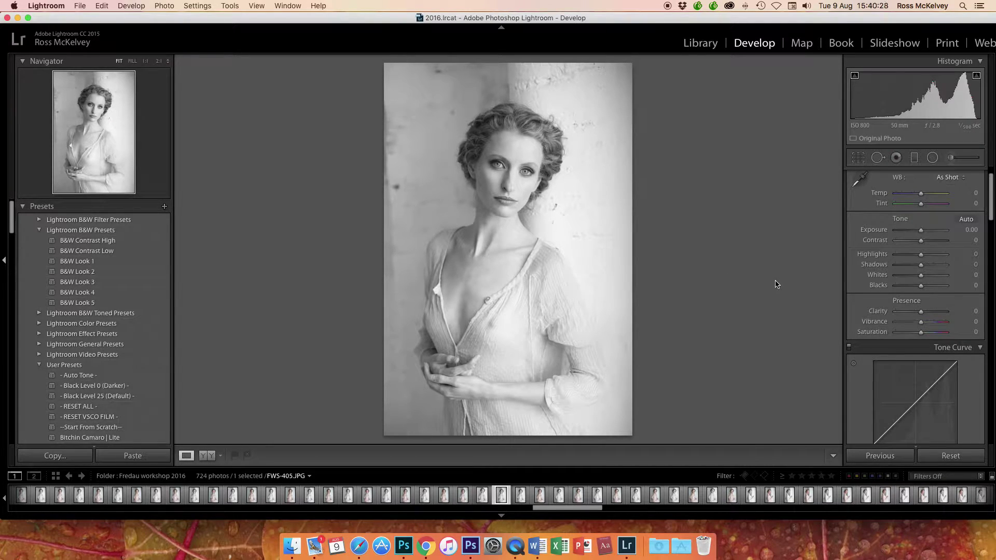
Step: Crop and straighten the portrait at a 2.60 angle, trimming the frame slightly and repositioning the photo inside it
left_click(858, 158)
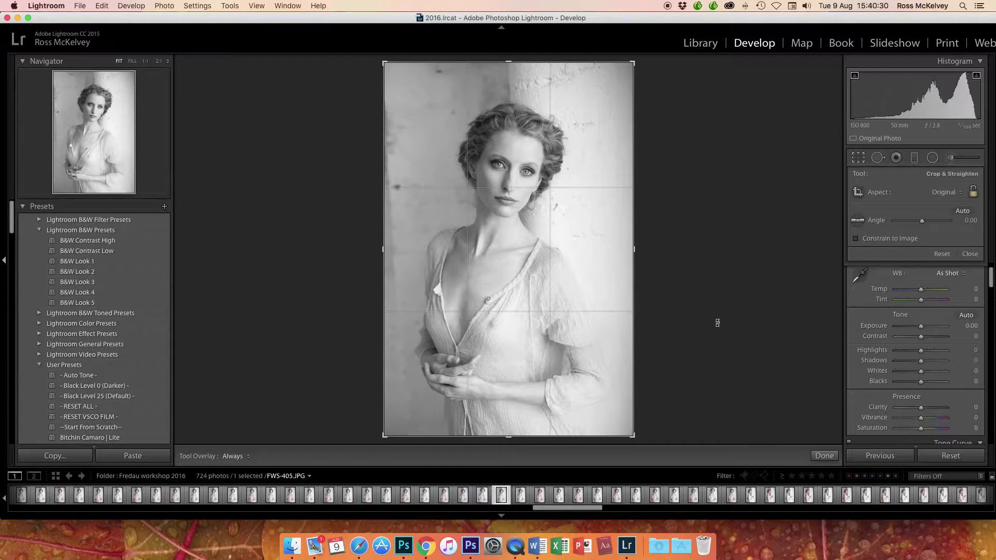
left_click_drag(697, 401, 679, 412)
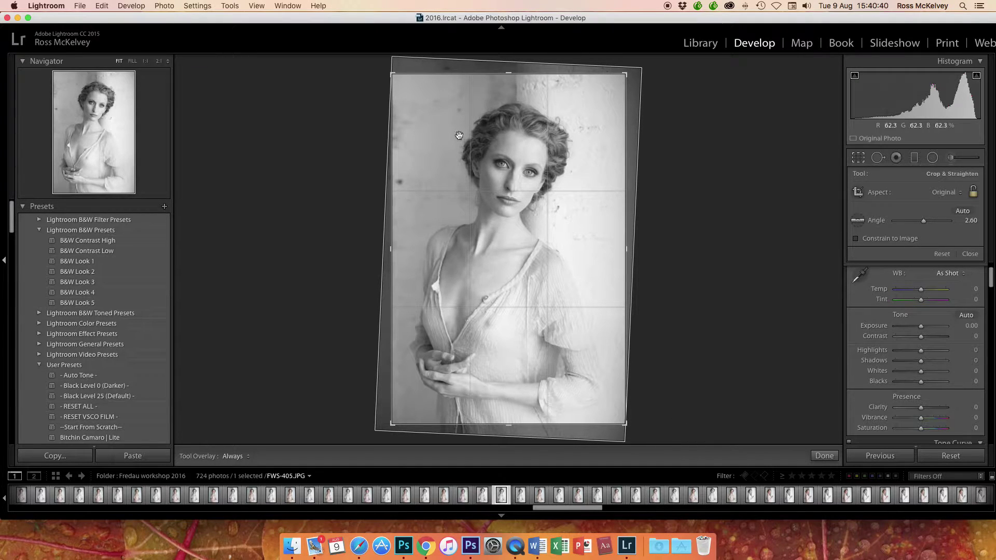
left_click_drag(505, 72, 505, 74)
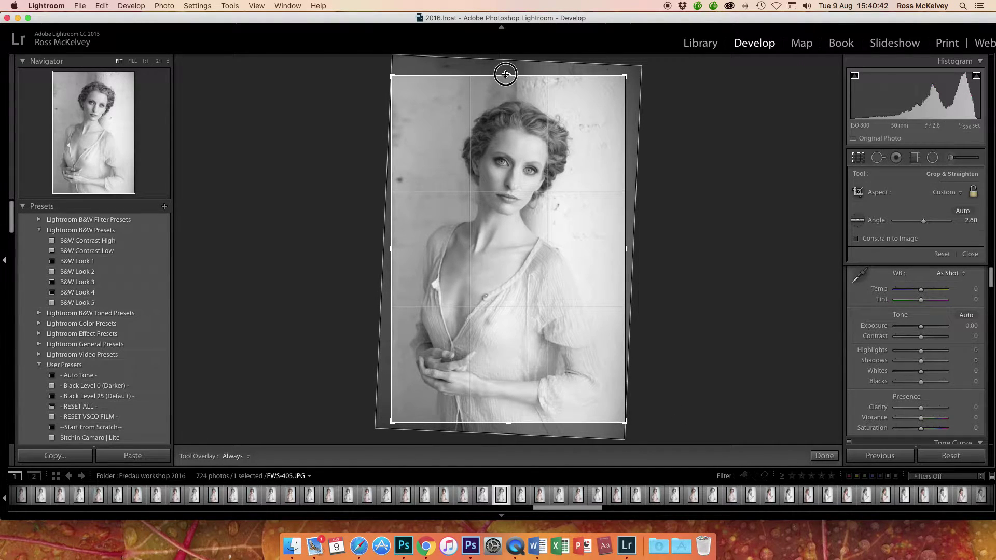
left_click_drag(590, 238, 588, 232)
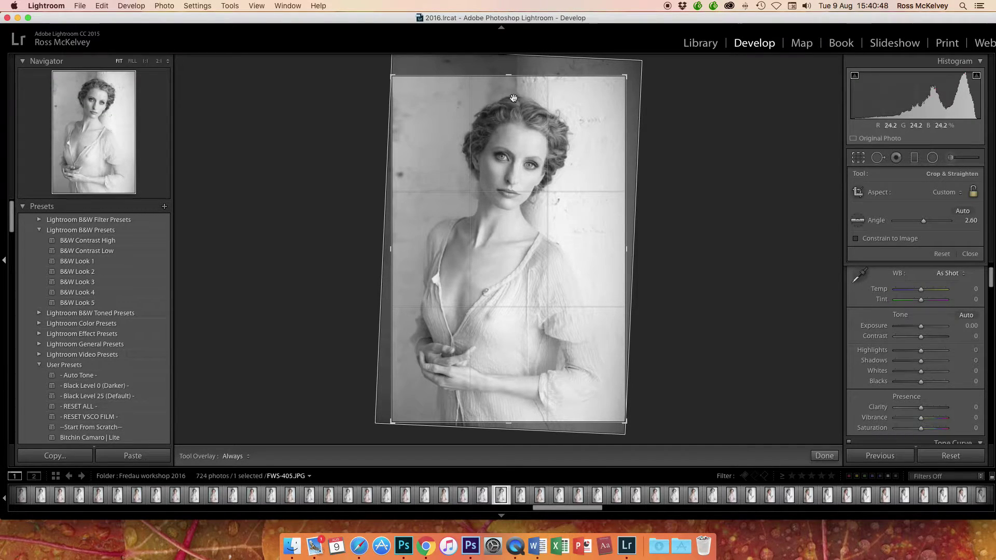
key("Return")
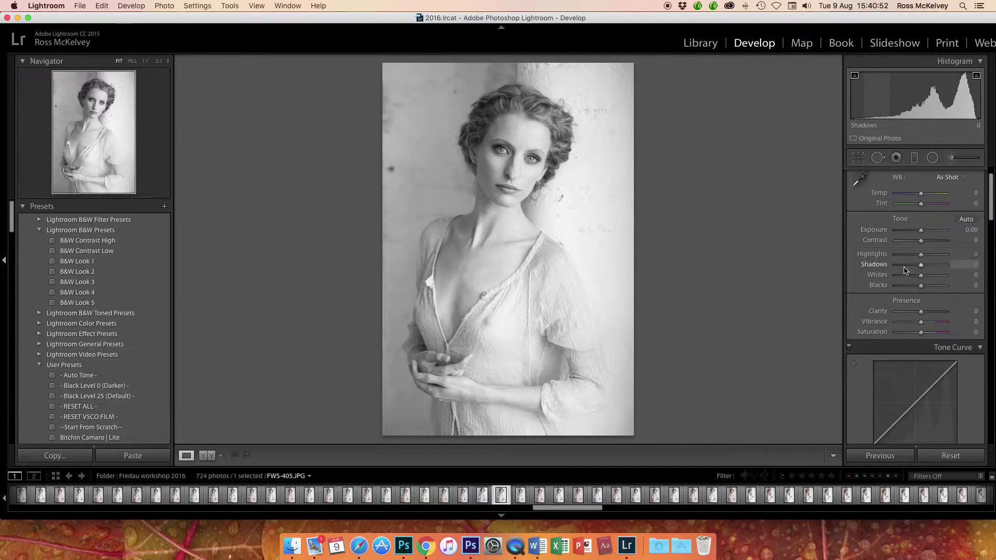
Step: Lower the portrait's Highlights to -25
left_click(874, 255)
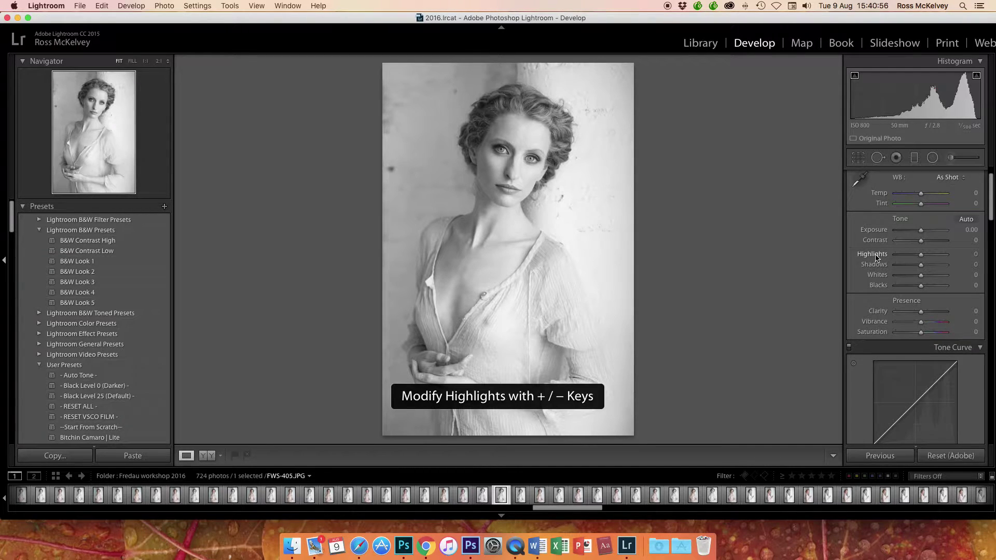
key("minus")
key("minus")
key("minus")
key("minus")
key("minus")
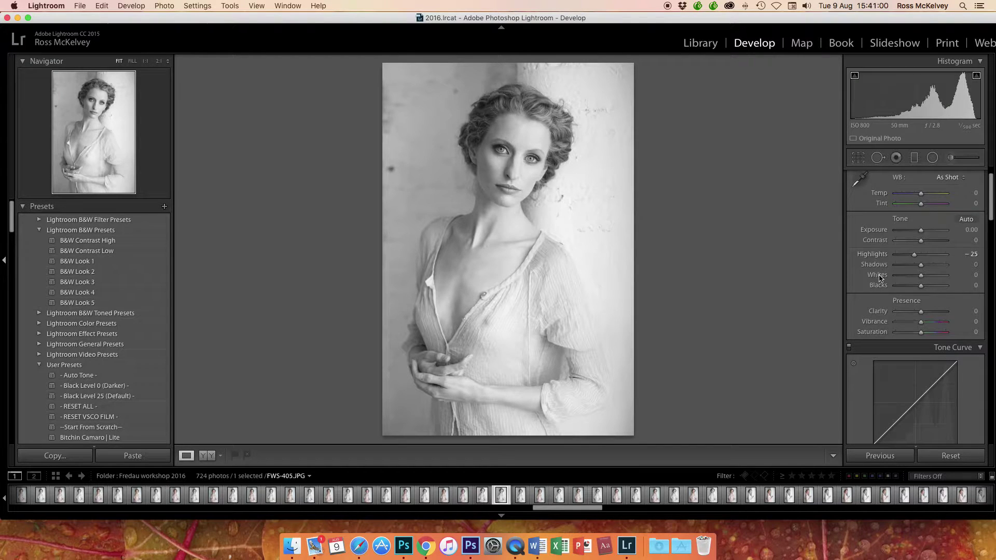
Step: Set Whites to -5 and Shadows to +20 for the portrait
left_click(878, 275)
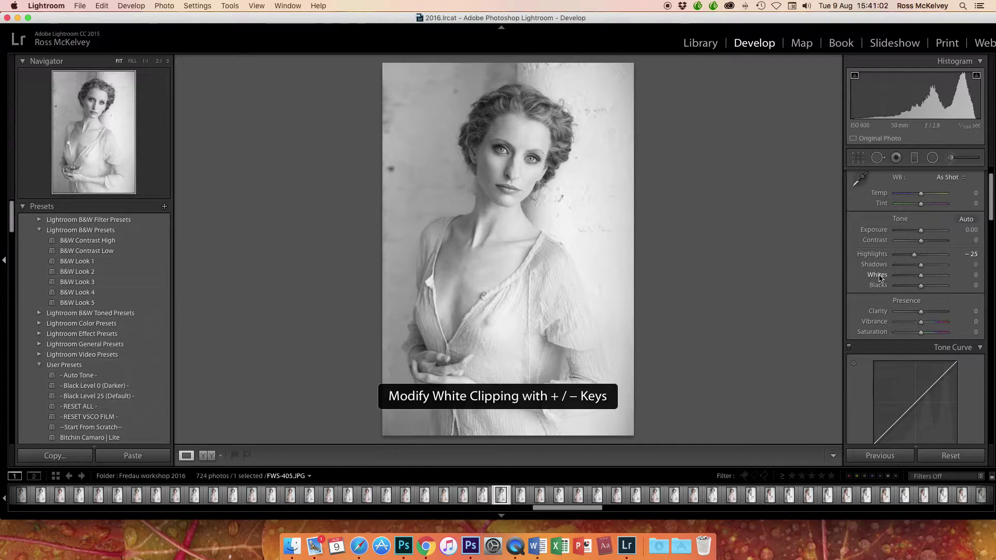
key("minus")
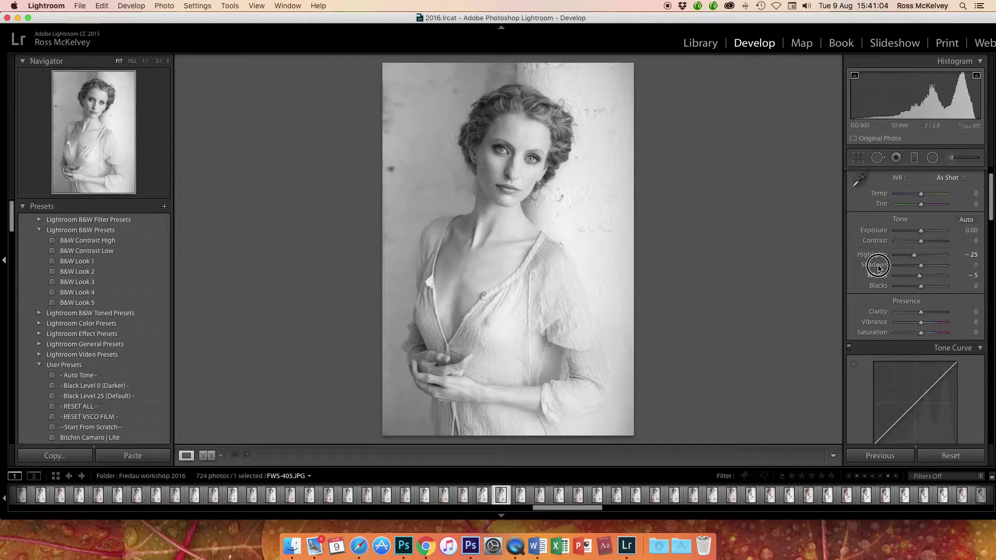
left_click(879, 265)
key("shift+plus")
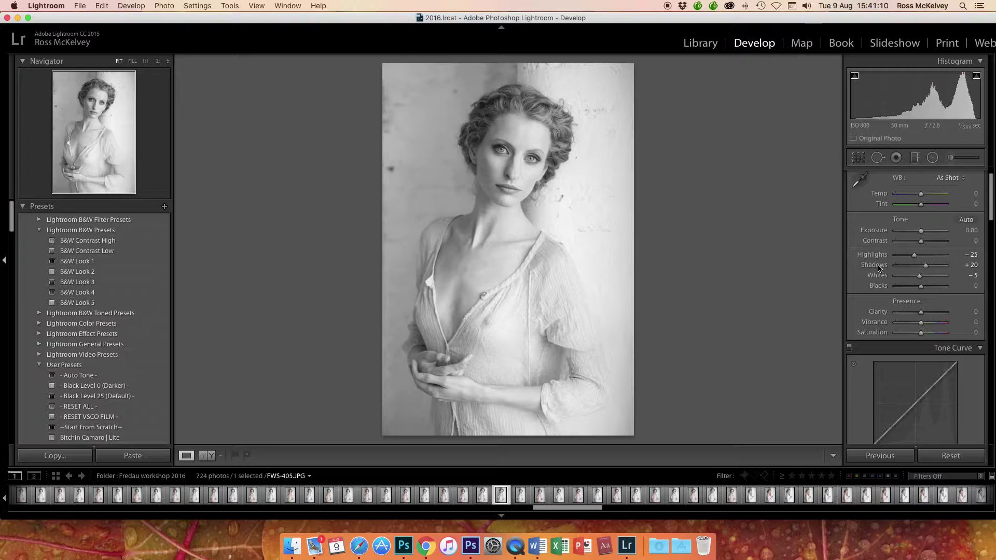
Step: Open a copy of the photo with its Lightroom adjustments in Adobe Photoshop CC 2015.5 and switch to Photoshop
left_click(162, 5)
mouse_move(236, 60)
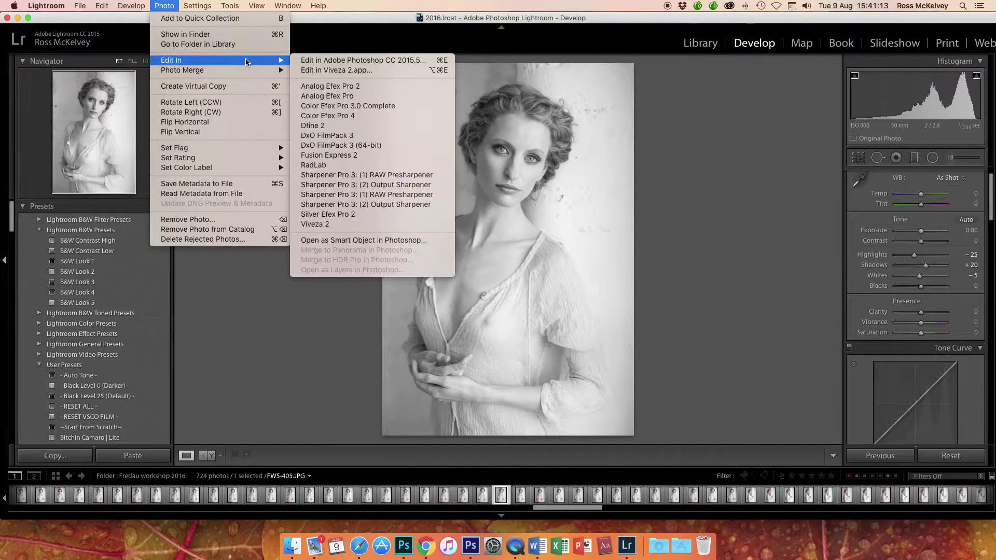
left_click(382, 60)
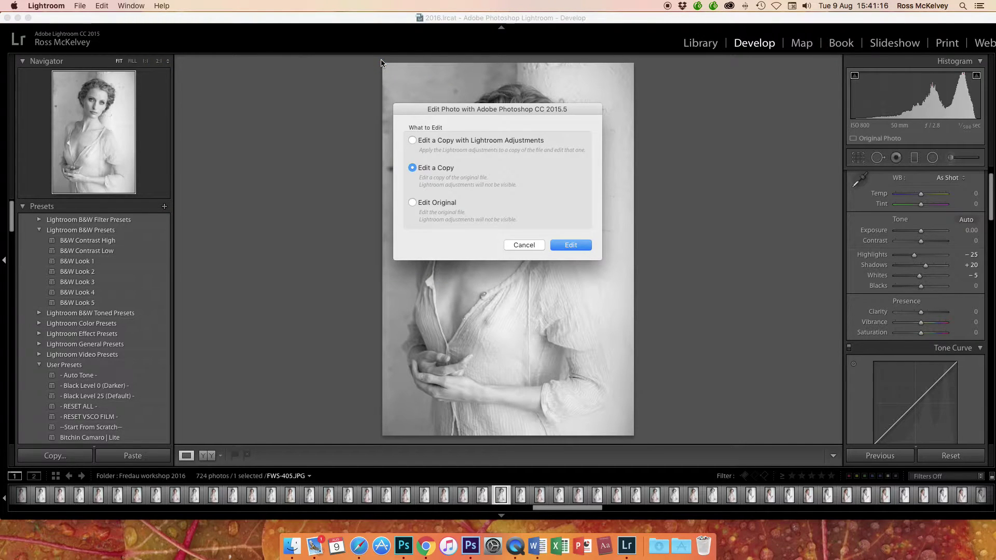
left_click(413, 141)
left_click(571, 245)
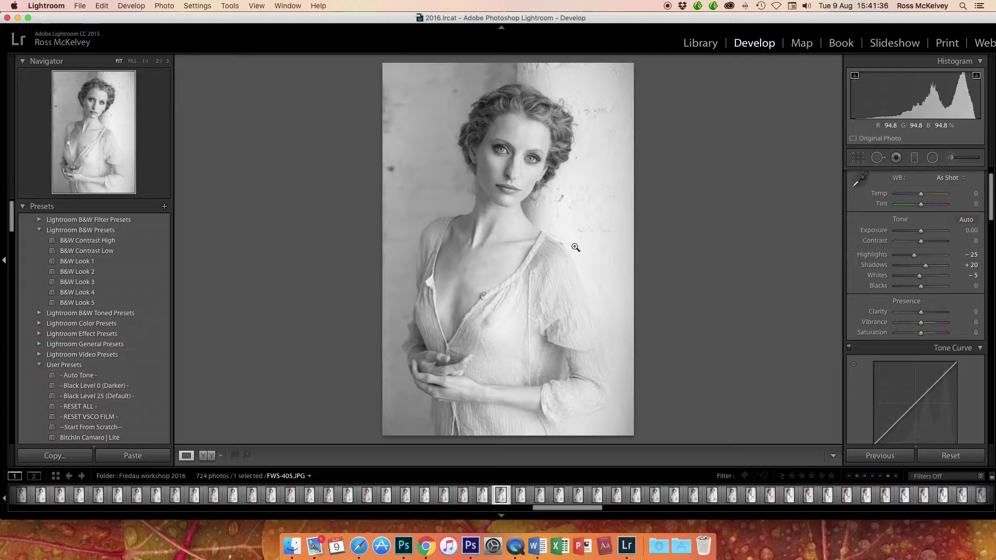
key("super+Tab")
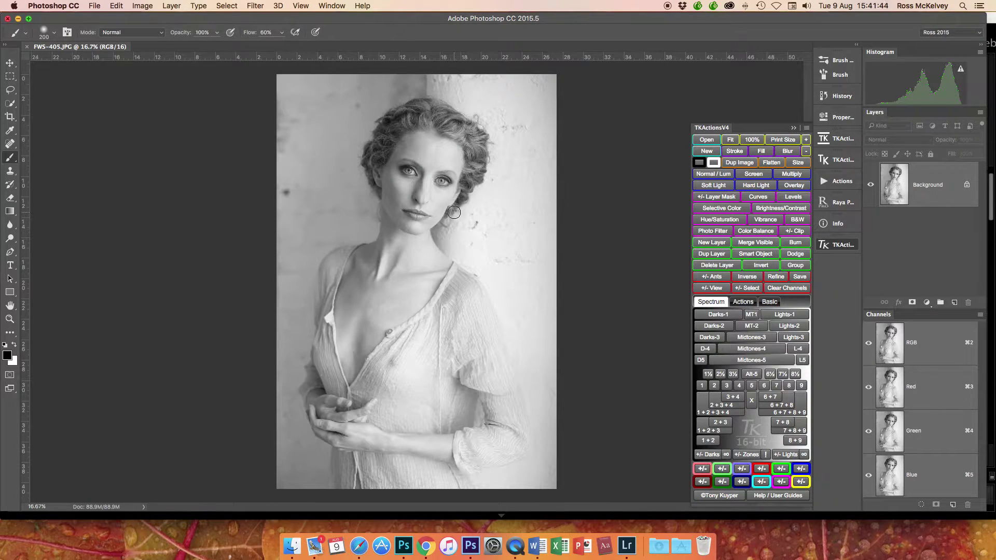
Step: Collapse the TKActions panel, duplicate the background onto a new layer, and activate the Spot Healing Brush in Content-Aware mode
left_click(793, 128)
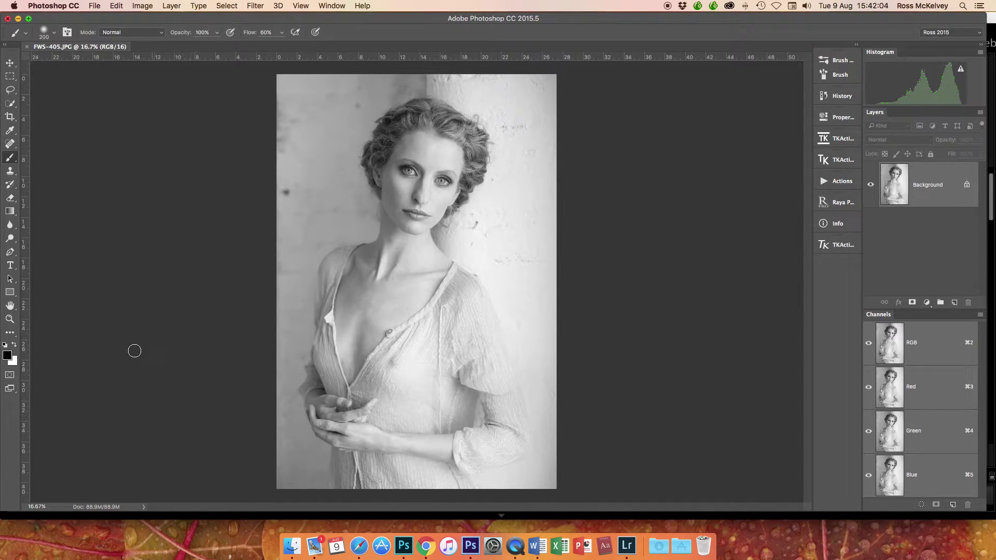
key("super+j")
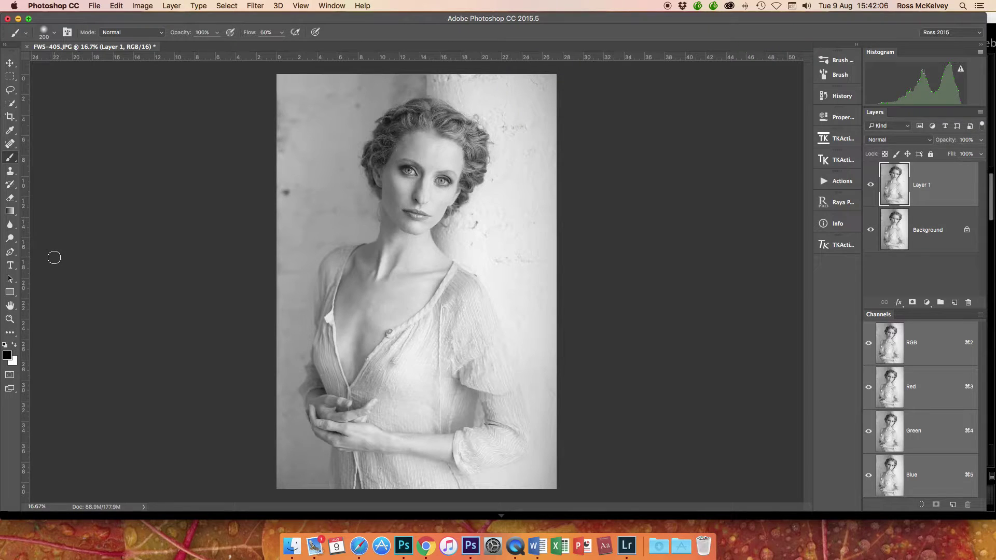
left_click(10, 144)
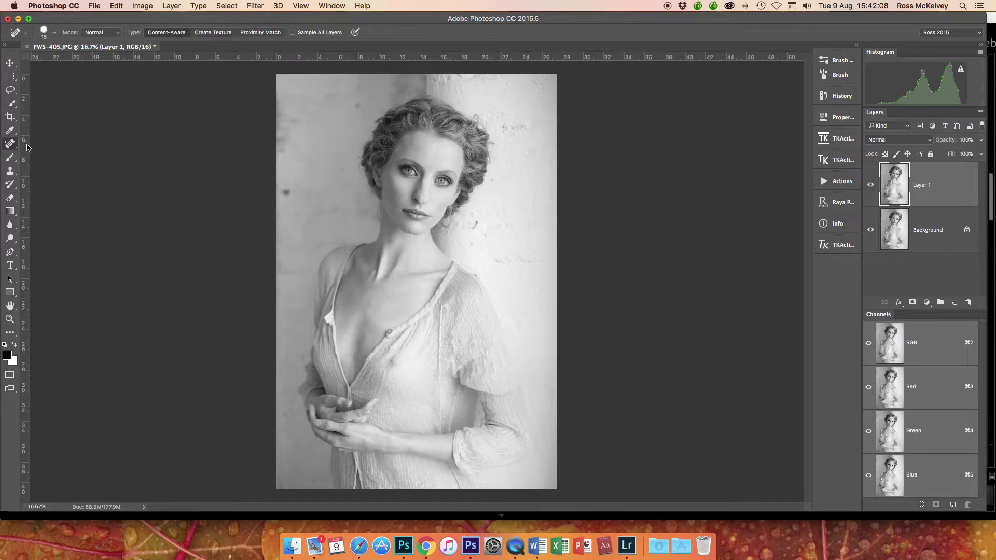
right_click(12, 145)
left_click(52, 137)
left_click(54, 33)
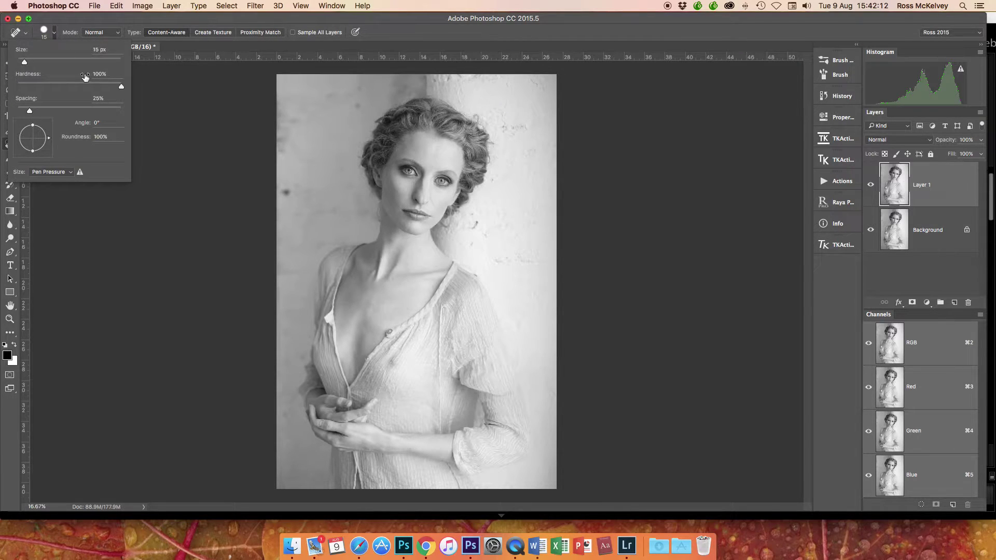
left_click(219, 182)
Step: Enlarge the healing brush and remove the most prominent dark marks from the wall on both sides of the woman
key("bracketright")
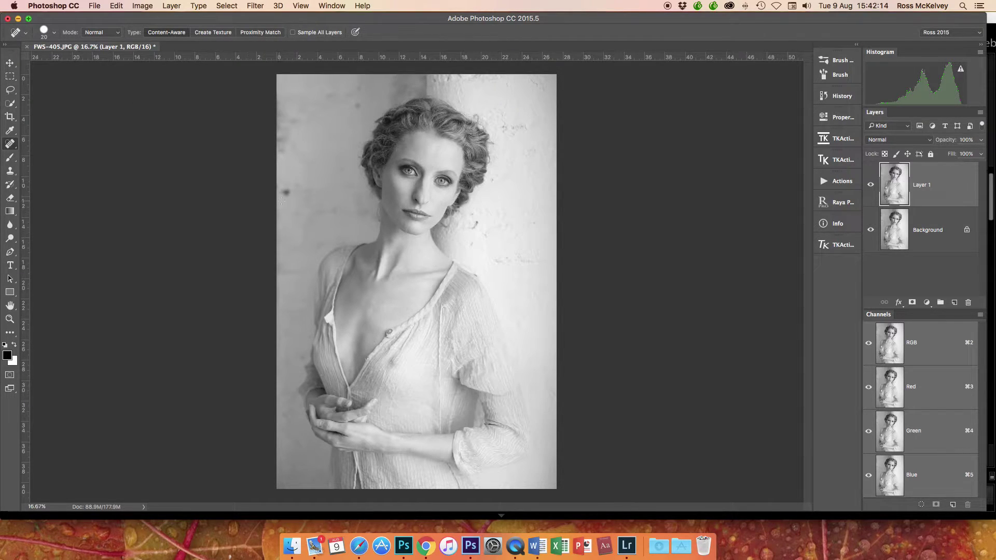
key("bracketright")
key("bracketright")
key("bracketright")
key("bracketright")
left_click_drag(284, 194, 294, 195)
left_click(355, 104)
left_click(477, 221)
Step: Heal the smaller marks and cracks on the bright wall beside the woman's head and shoulder with a 90 px brush
key("bracketleft")
key("bracketleft")
key("bracketleft")
key("bracketleft")
left_click(471, 214)
left_click(494, 181)
left_click(485, 235)
left_click(493, 260)
left_click_drag(499, 126, 524, 125)
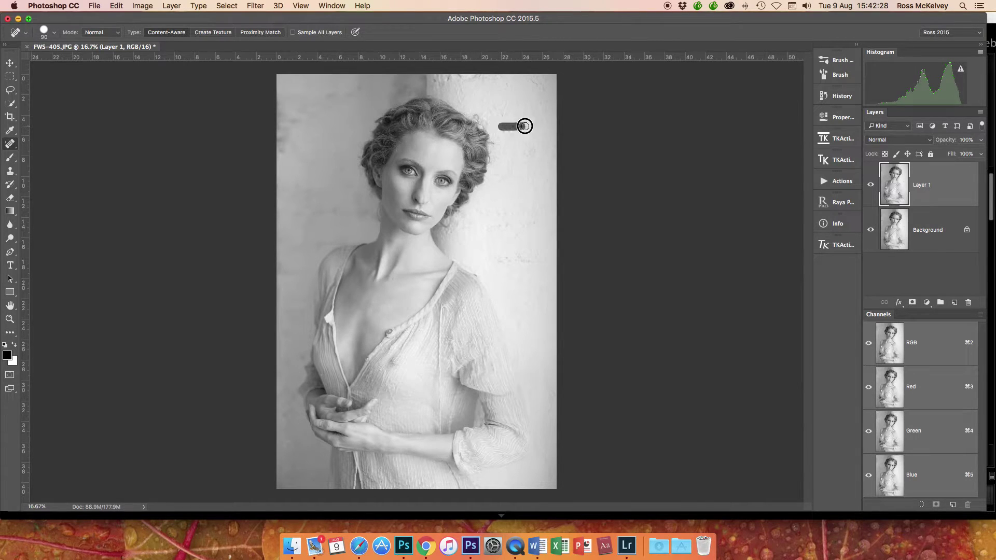
left_click(515, 134)
left_click(527, 151)
mouse_move(519, 260)
left_mouse_down()
mouse_move(532, 261)
mouse_move(496, 262)
left_mouse_up()
Step: At 100% zoom, heal the two small moles on the upper chest with a reduced Spot Healing Brush
double_click(10, 320)
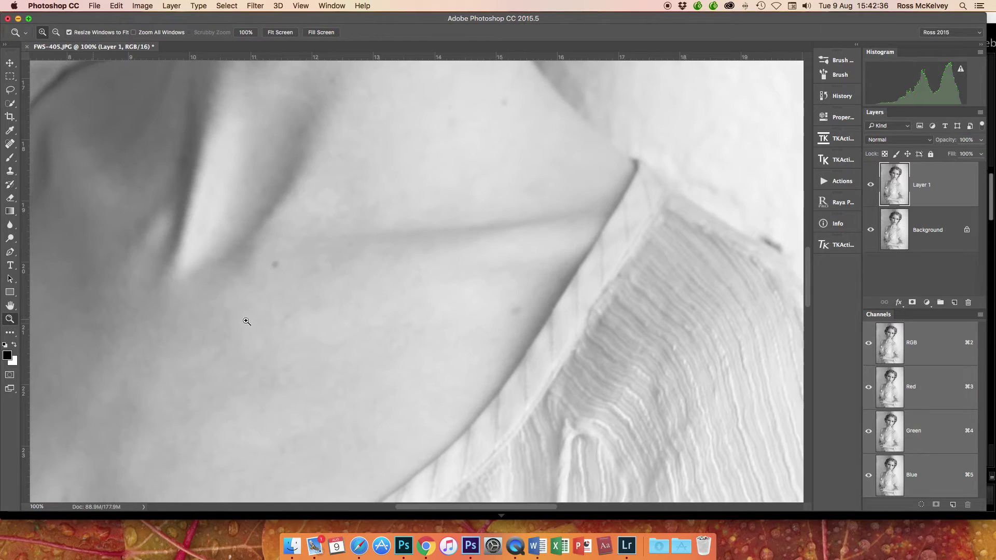
scroll(369, 315, "left", 10)
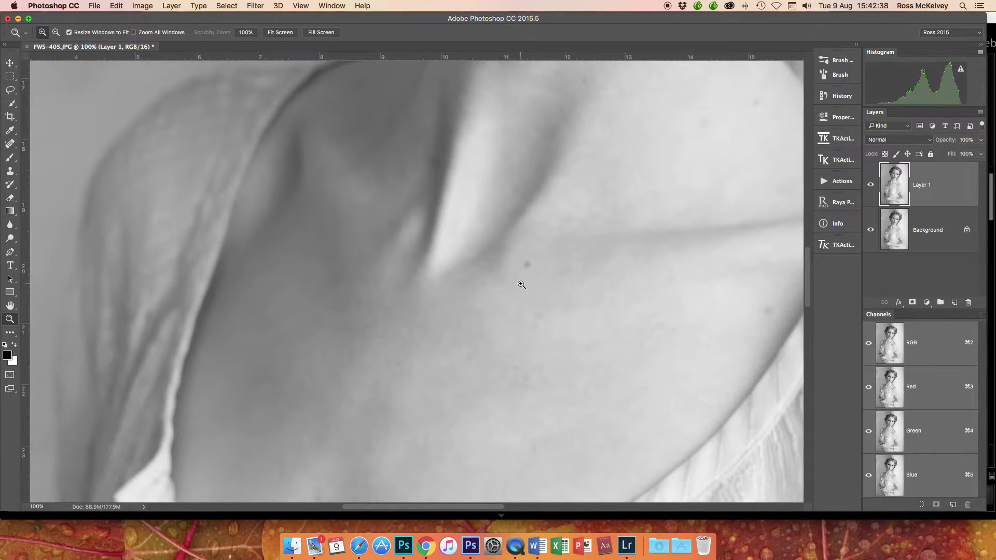
left_click(11, 146)
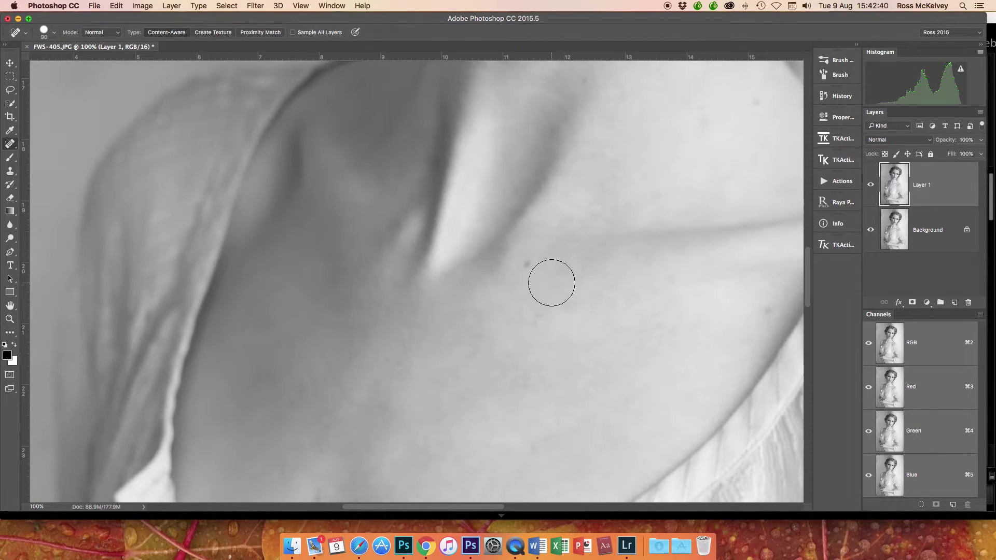
key("bracketleft")
key("bracketleft")
key("bracketleft")
key("bracketleft")
left_click(526, 262)
left_click(769, 306)
Step: Heal the small spot on the lower chest between the blouse edges with a 30 px brush
key("bracketleft")
scroll(477, 369, "down", 5)
scroll(476, 369, "down", 5)
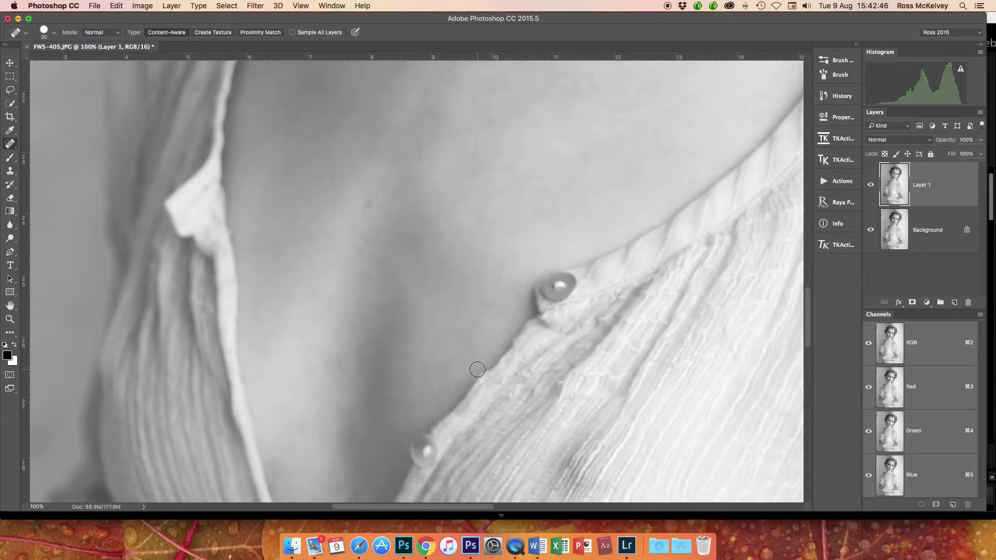
left_click(366, 206)
scroll(338, 327, "down", 10)
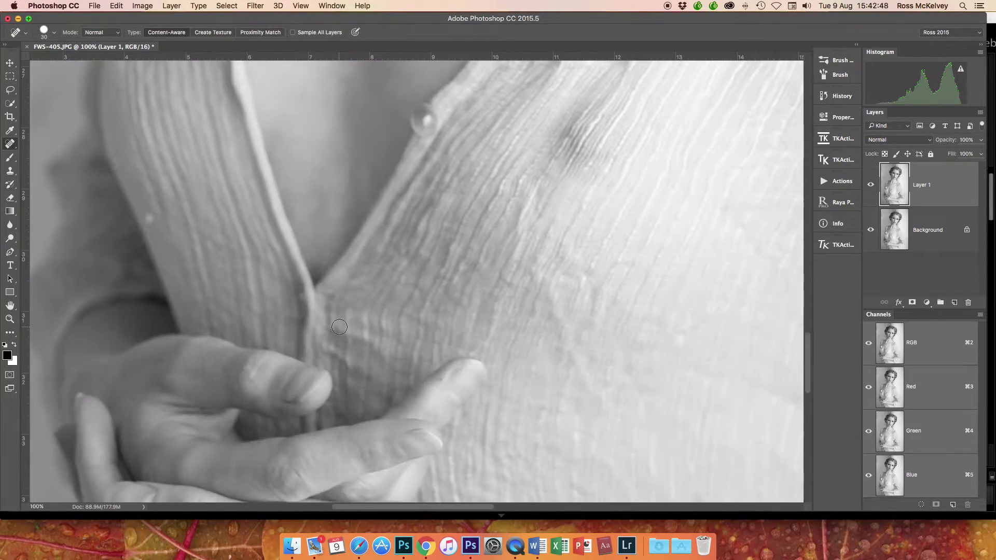
Step: Heal the dark blemish on the shaded side of the neck and the mole near its base
scroll(338, 326, "up", 20)
scroll(339, 327, "up", 5)
scroll(339, 326, "right", 3)
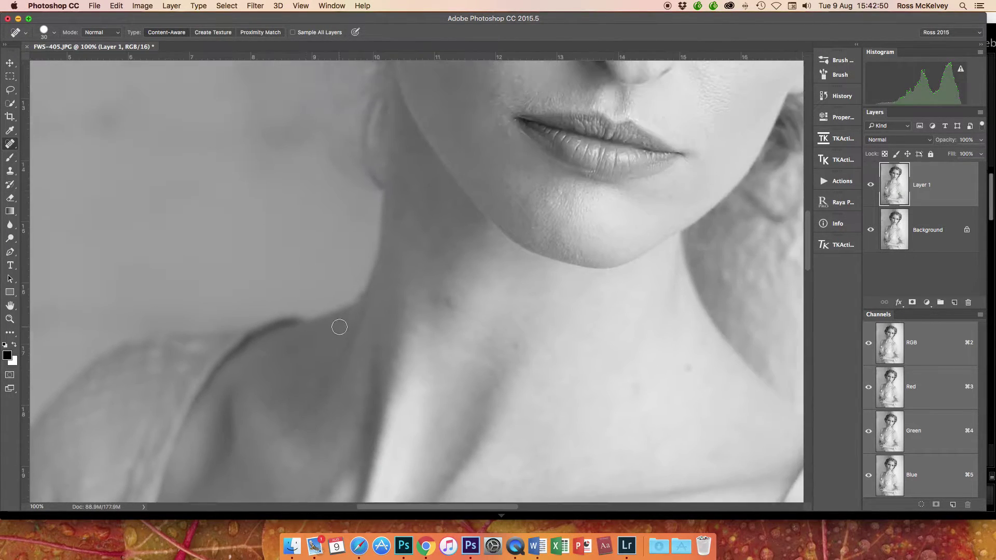
left_click_drag(456, 305, 442, 300)
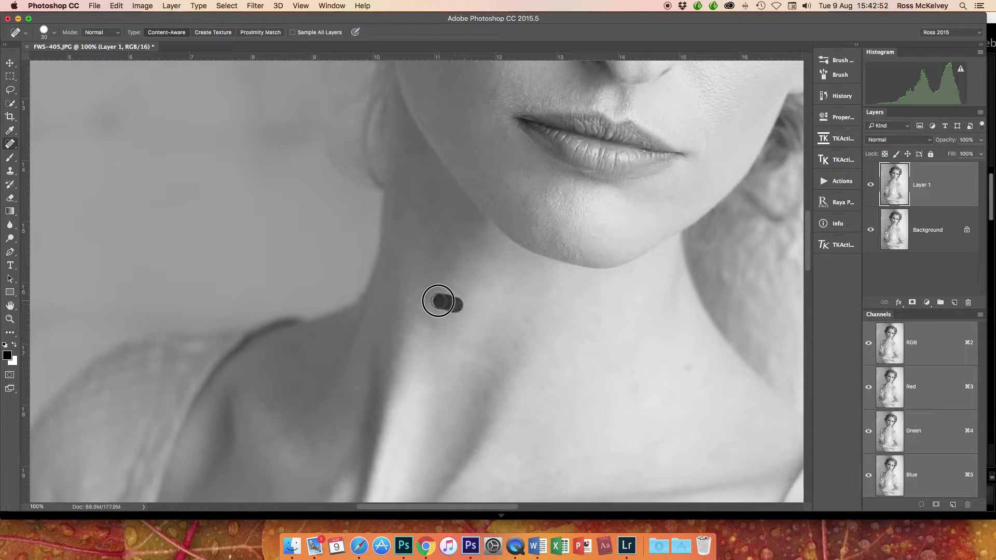
left_click(687, 367)
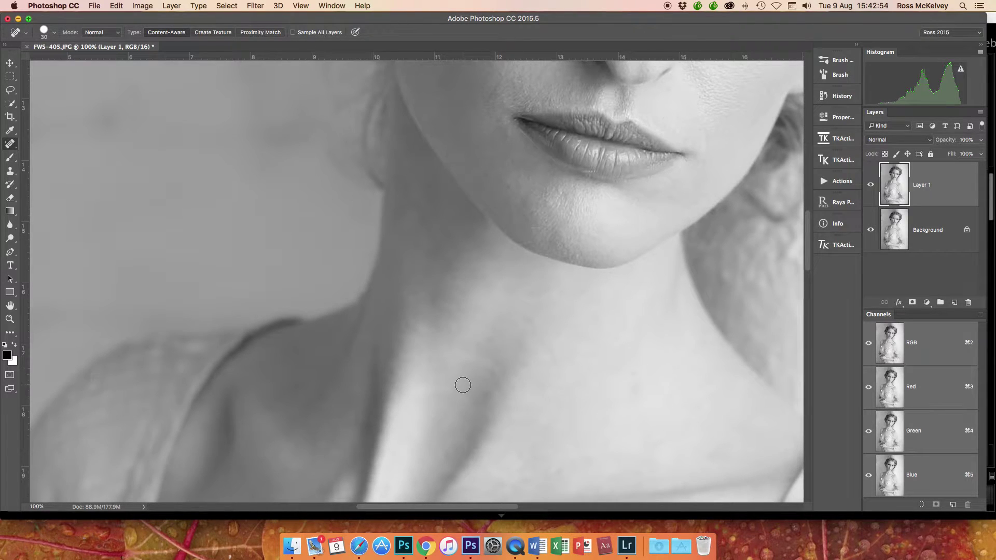
Step: Heal the skin between the eyebrows with a smaller Spot Healing Brush
scroll(462, 385, "up", 5)
scroll(463, 384, "up", 5)
scroll(463, 385, "right", 5)
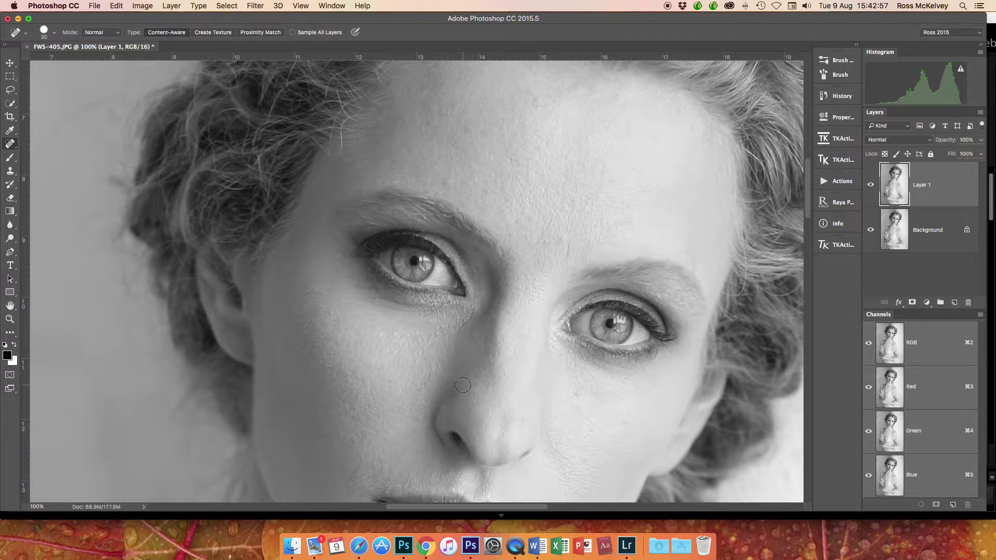
key("bracketleft")
key("bracketleft")
mouse_move(568, 247)
left_mouse_down()
mouse_move(546, 227)
mouse_move(537, 244)
left_mouse_up()
Step: Heal the small blemishes on the forehead, both cheeks and nose with a 15 px brush
key("bracketright")
left_click(423, 131)
left_click(574, 393)
left_click(579, 394)
left_click(578, 411)
left_click(596, 384)
left_click(389, 381)
left_click(502, 433)
left_click(531, 330)
left_click(540, 103)
Step: Fit the whole photo in view and flatten the retouched layer into the background
key("super+0")
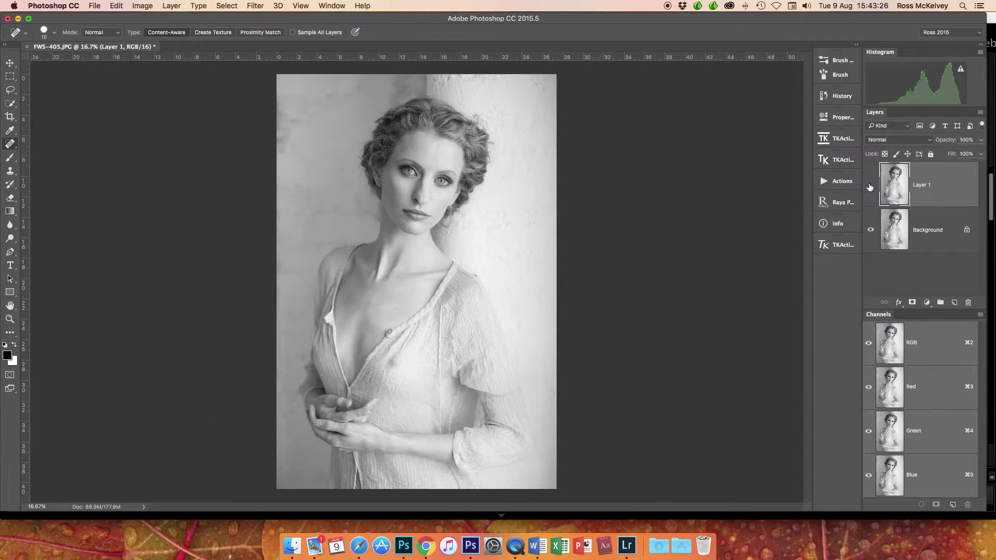
left_click(980, 113)
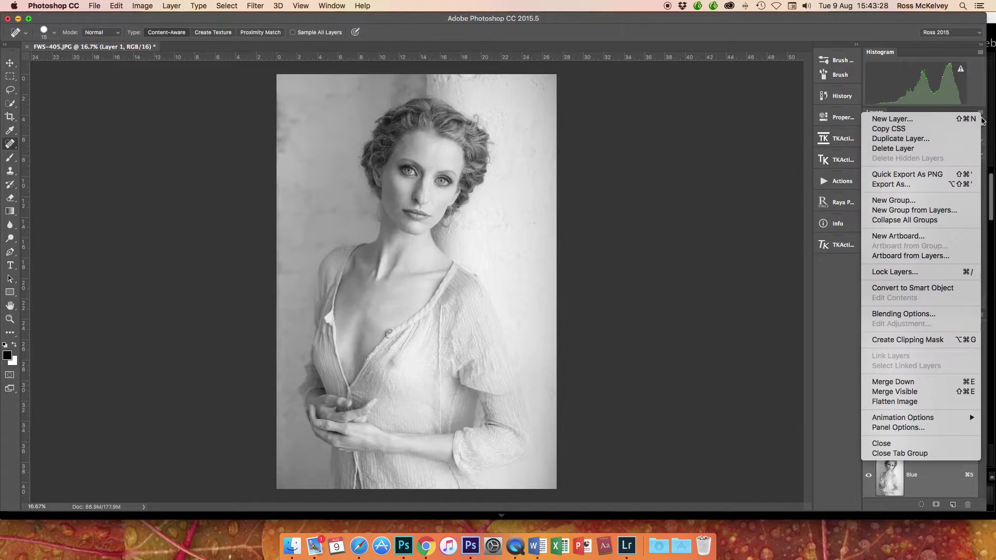
left_click(942, 401)
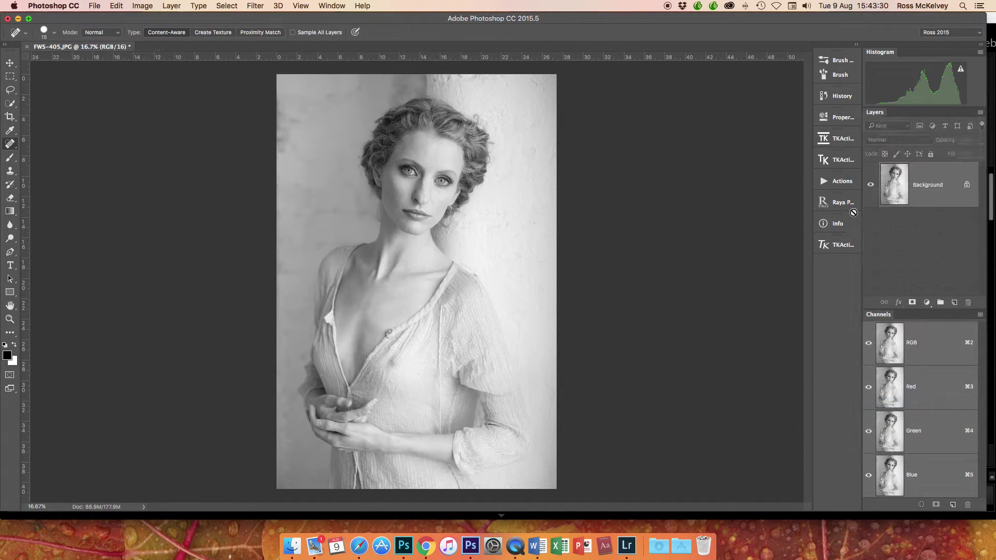
Step: Run the Sepia Tone action on the flattened photo and compare the image with and without the toning
left_click(842, 181)
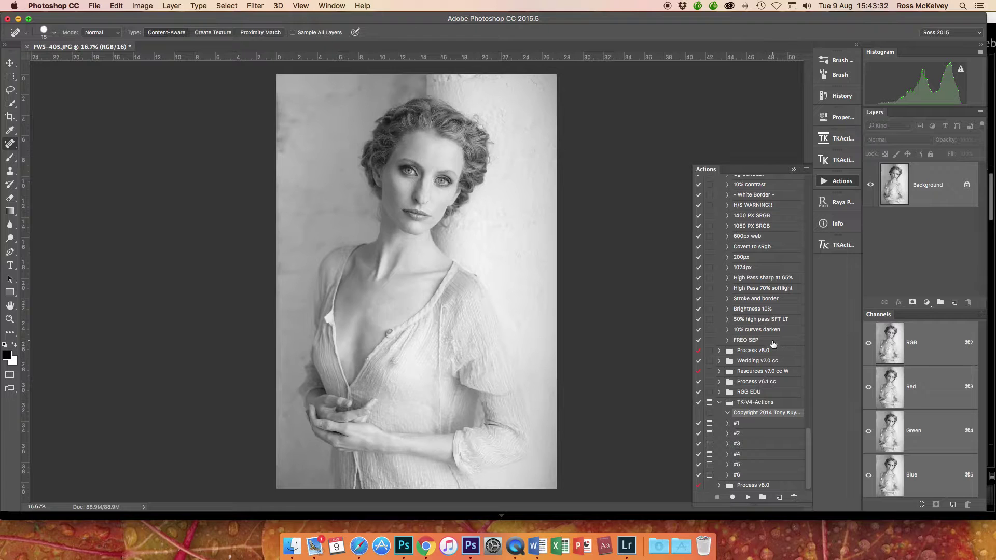
scroll(773, 344, "up", 5)
left_click(745, 179)
left_click(748, 498)
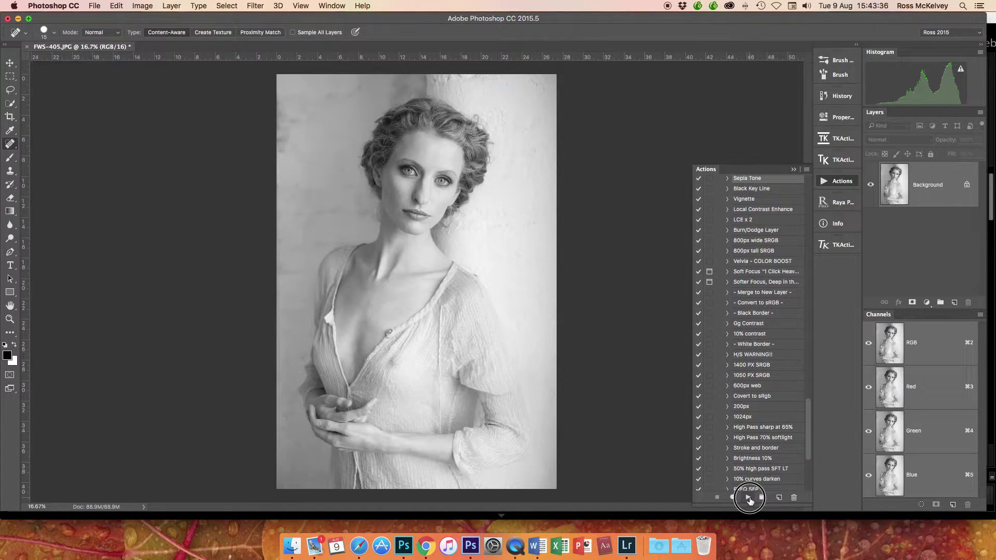
left_click(870, 185)
left_click(870, 185)
Step: Flatten the sepia toning layer into the background and collapse the list of actions
left_click(980, 113)
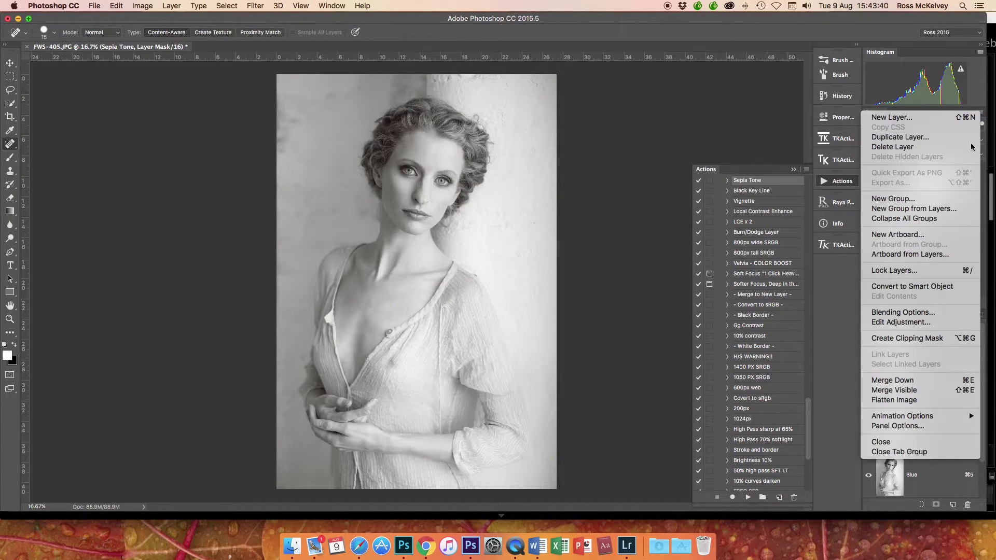
left_click(861, 401)
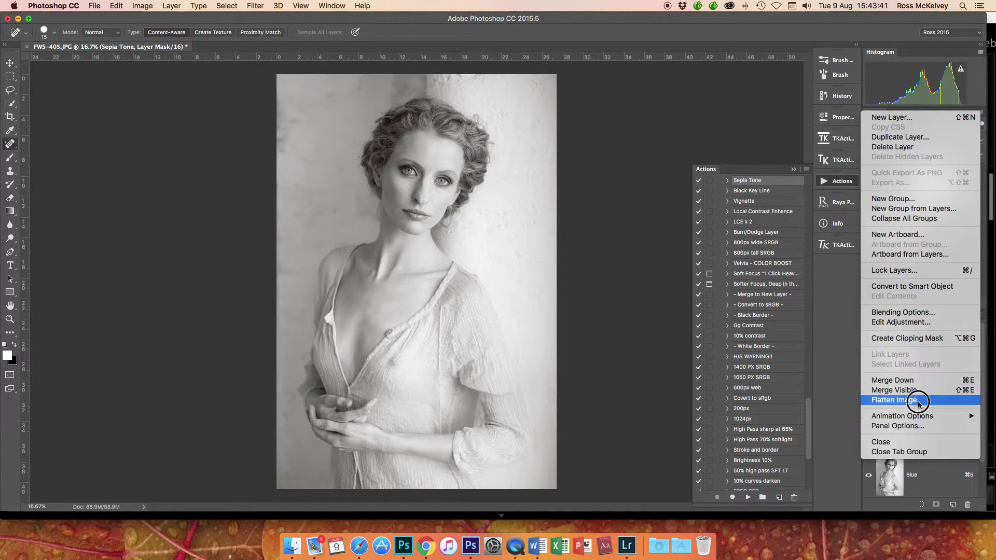
left_click(793, 170)
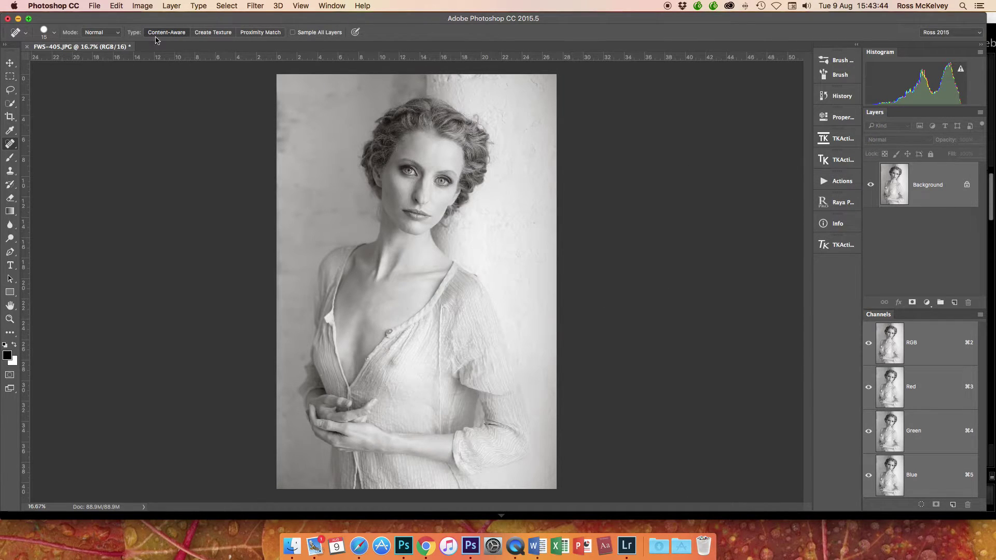
Step: Select a border around the photo by inverting a rectangular marquee drawn just inside the edges, and feather it by 395 pixels
left_click(11, 77)
left_click_drag(292, 90, 542, 476)
left_click(228, 6)
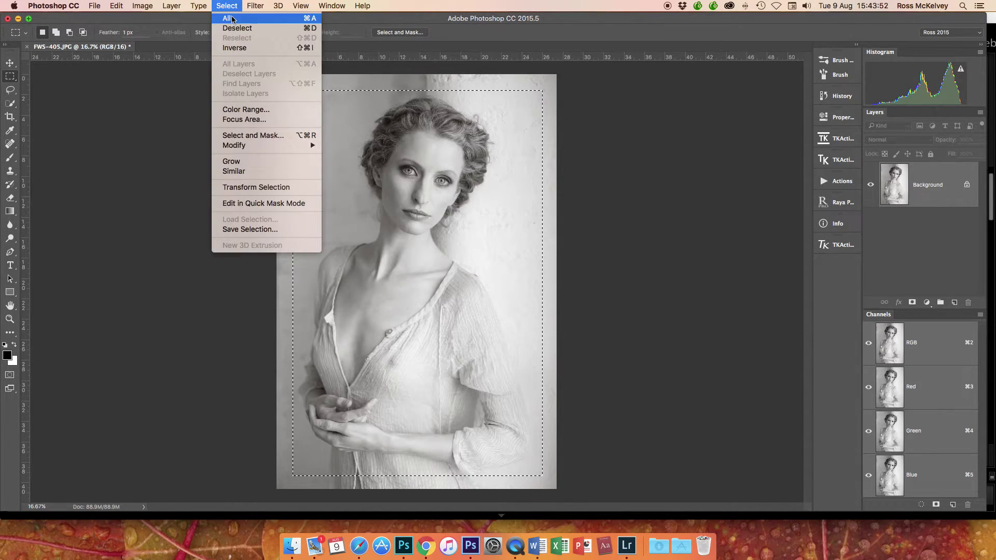
left_click(237, 47)
left_click(228, 6)
mouse_move(291, 146)
left_click(347, 184)
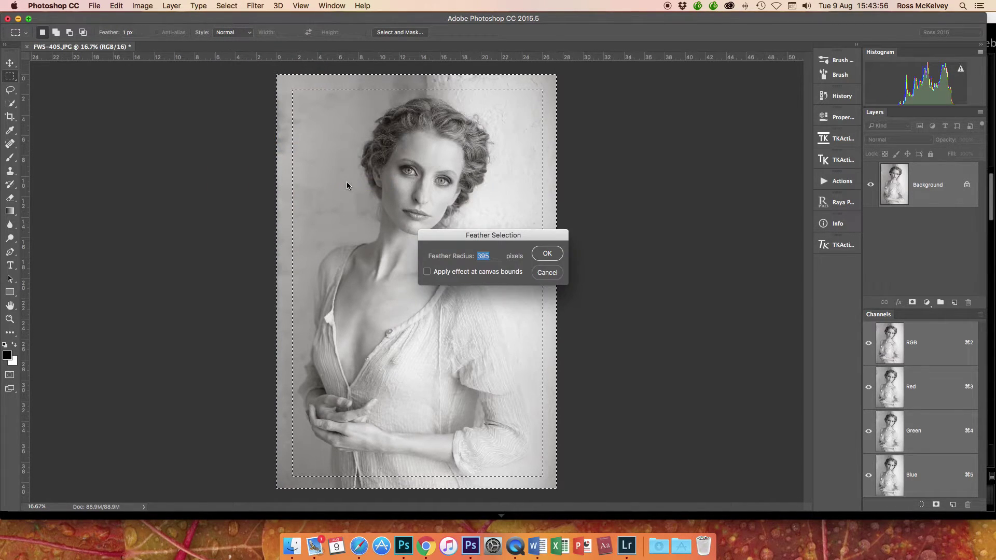
key("Return")
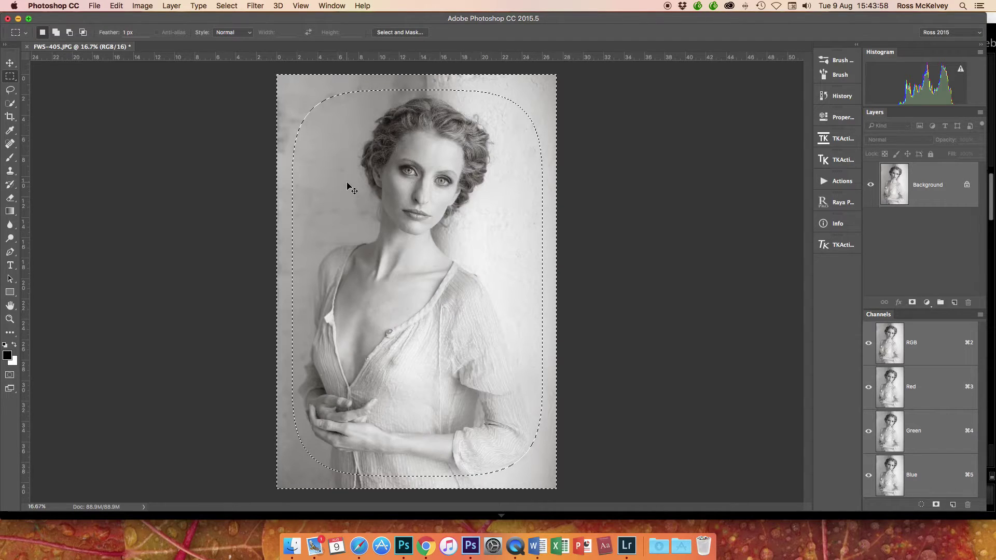
Step: Copy the feathered border to a new layer and darken it with an Exposure adjustment of -1
key("super+alt+shift+n")
key("super+d")
left_click(141, 7)
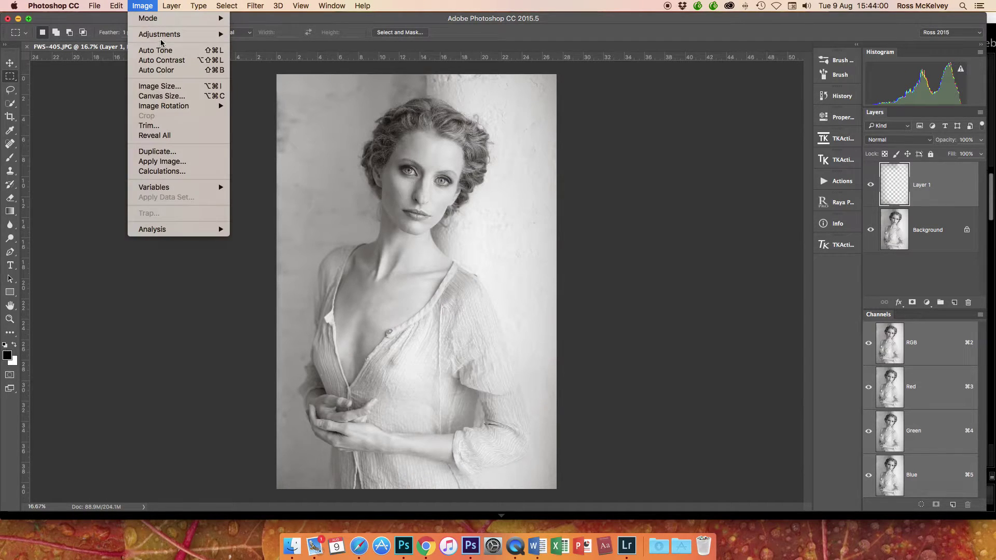
mouse_move(181, 35)
left_click(279, 70)
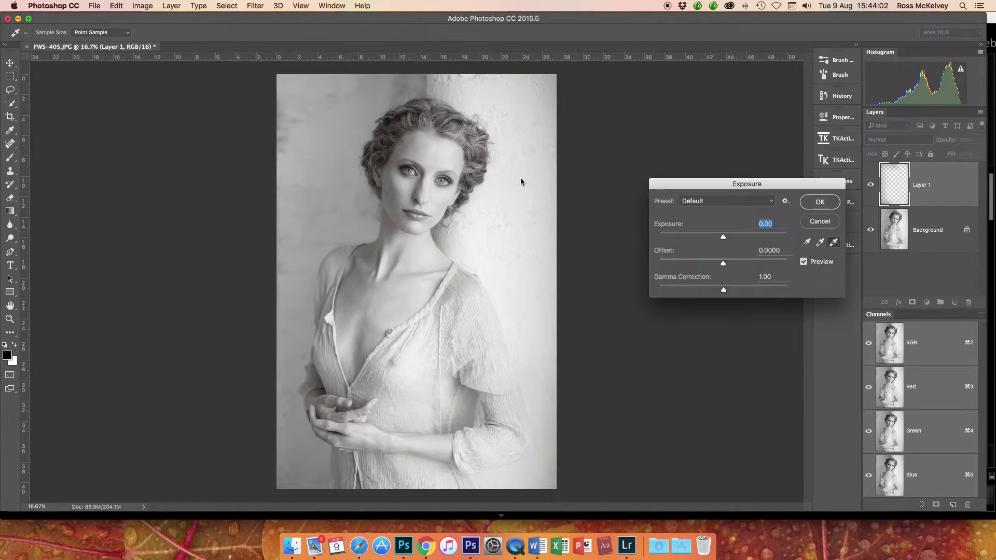
key("shift+Down")
key("shift+Down")
key("shift+Down")
key("shift+Down")
key("shift+Down")
key("shift+Down")
key("shift+Down")
key("shift+Down")
key("shift+Down")
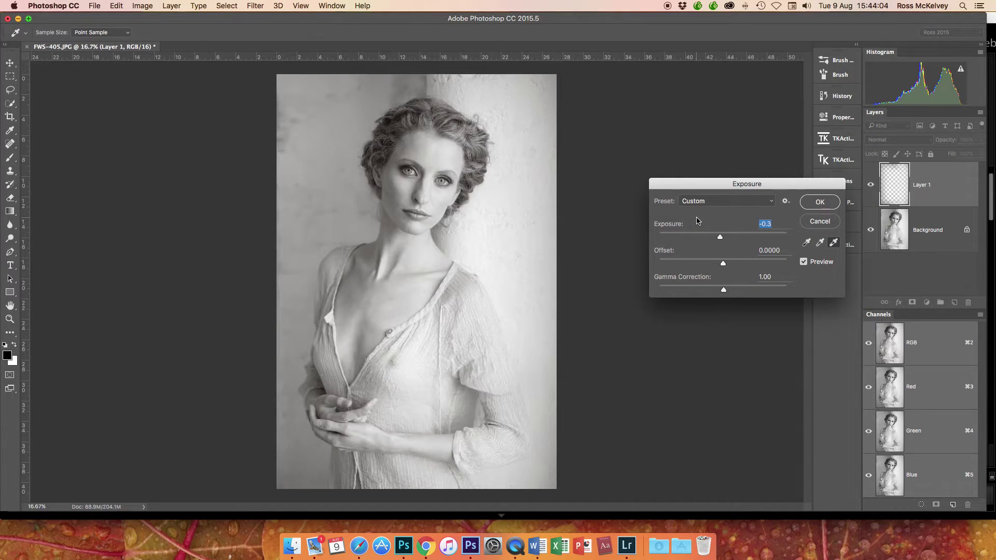
key("shift+Down")
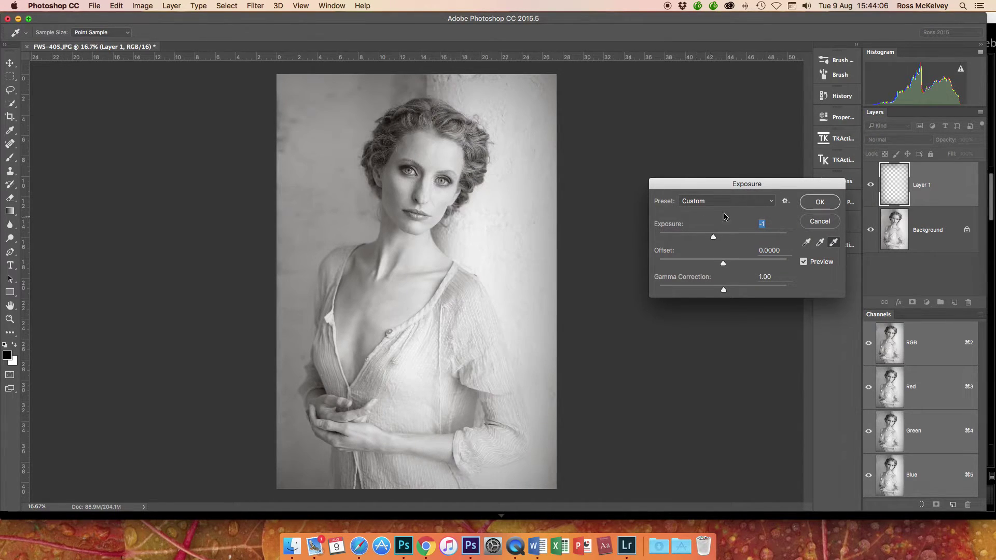
left_click(815, 204)
Step: Compare the photo with and without the darkened border layer, and flatten the image
left_click(869, 185)
left_click(869, 185)
key("v")
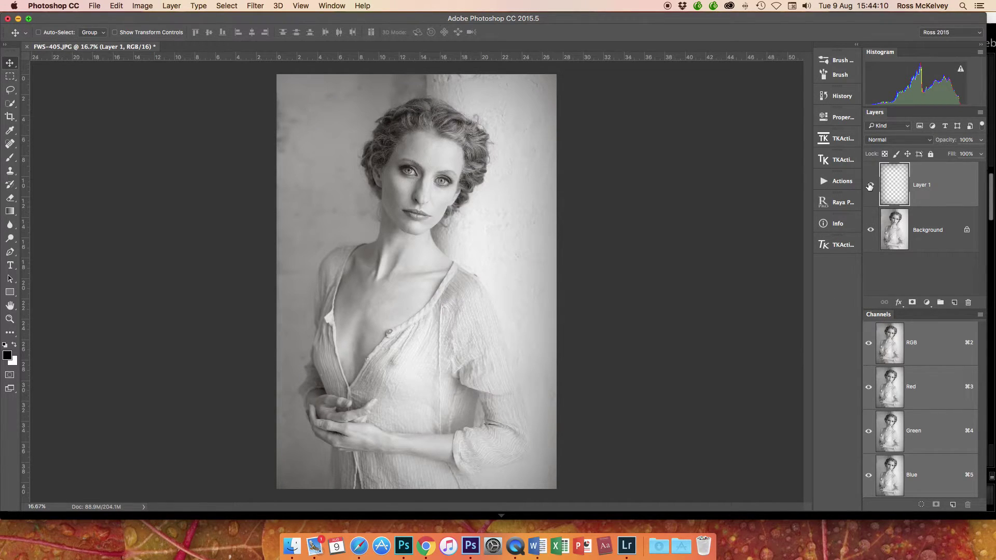
left_click(870, 185)
left_click(870, 186)
left_click(869, 185)
left_click(870, 185)
left_click(979, 114)
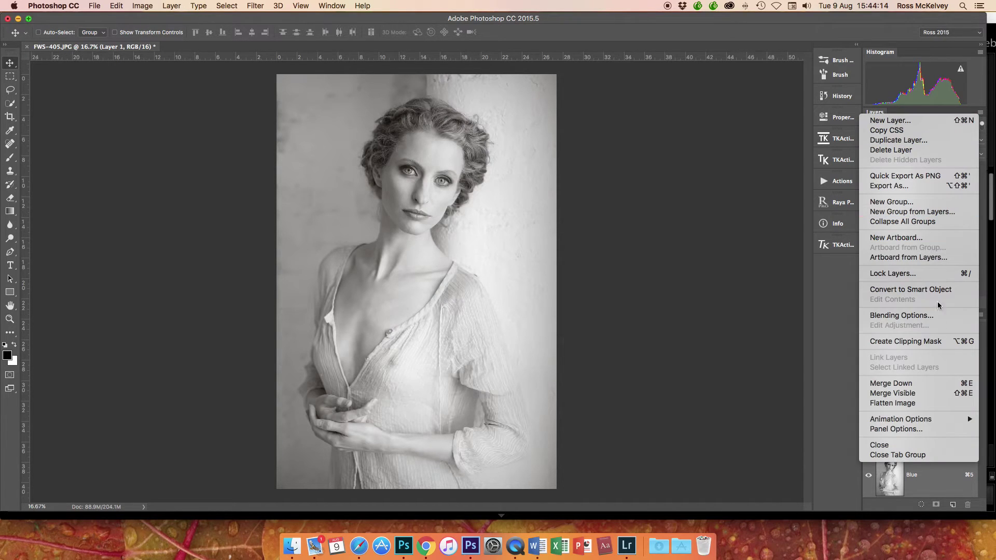
left_click(881, 403)
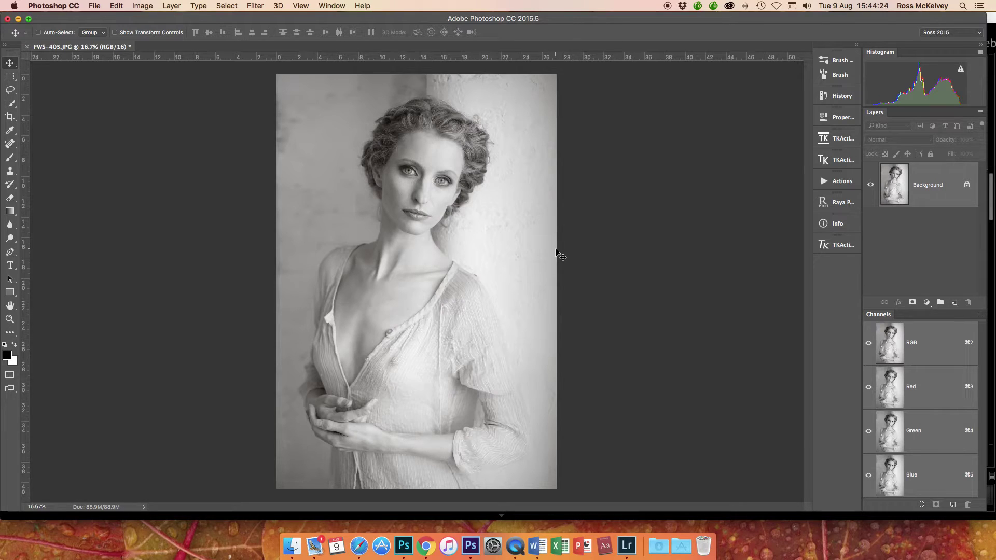
Step: Duplicate the background layer and run the Imagenomic Portraiture filter on the copy with the Enhance: Tones -1 +2 preset
key("super+j")
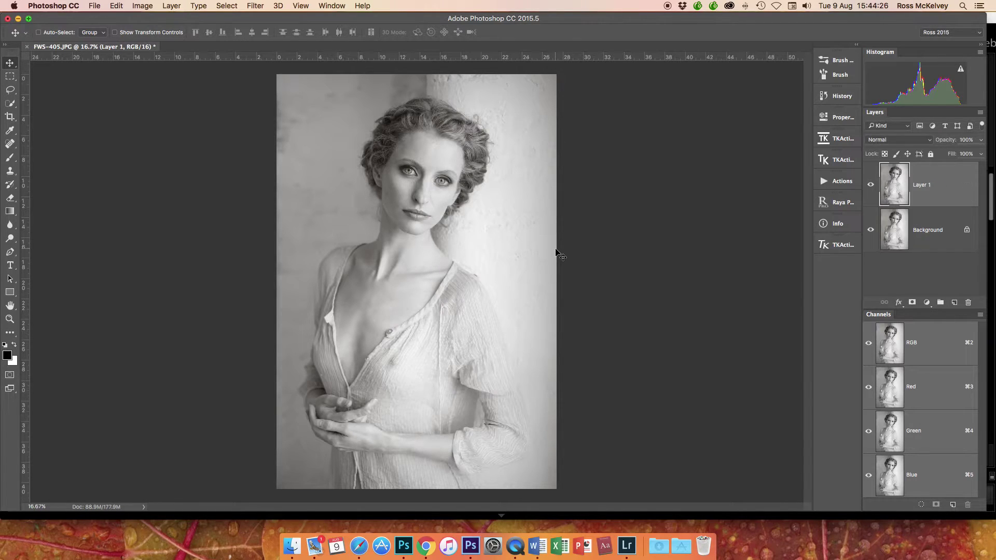
left_click(244, 3)
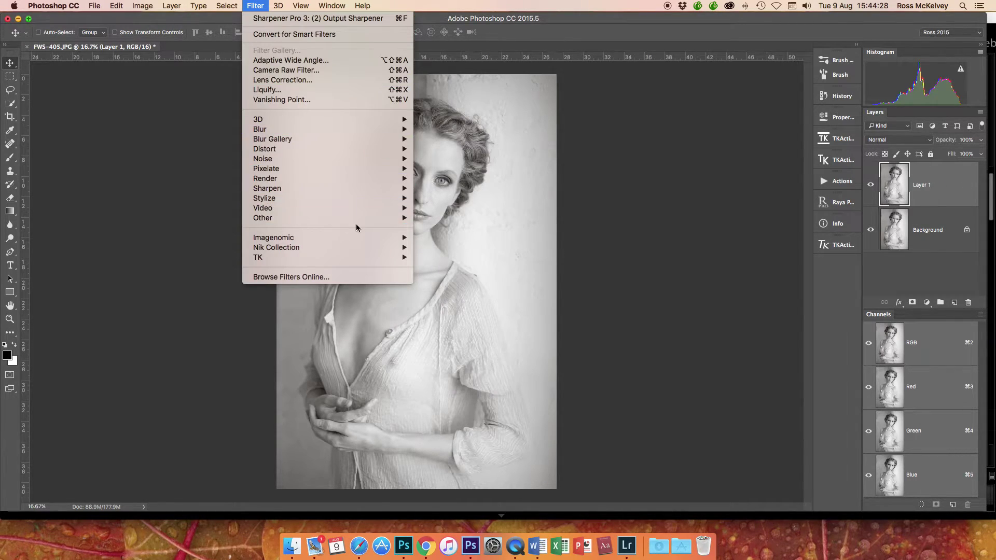
mouse_move(367, 238)
left_click(440, 239)
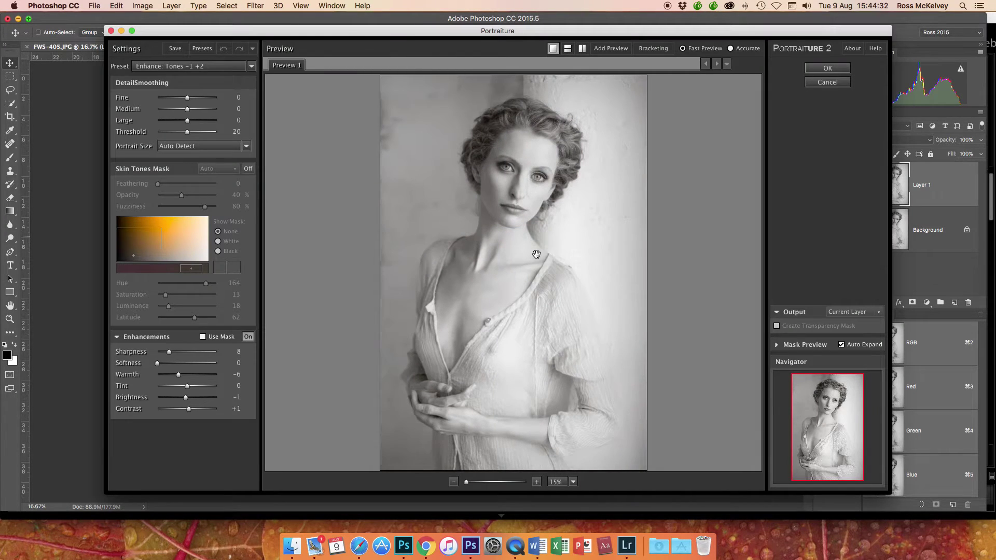
left_click(536, 254)
left_click(827, 68)
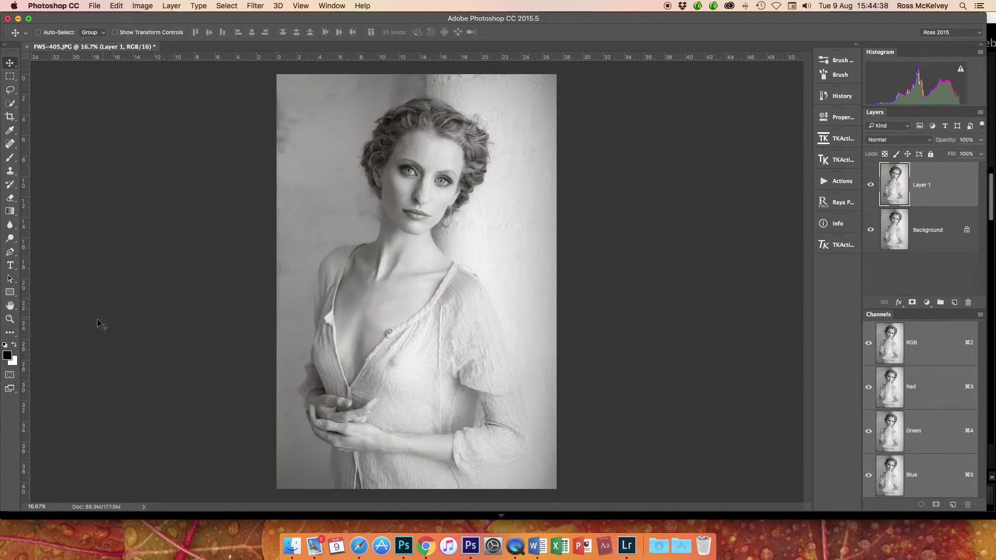
Step: Set the Portraiture layer's opacity to 50% and compare the face with and without the layer at 100% zoom
double_click(10, 318)
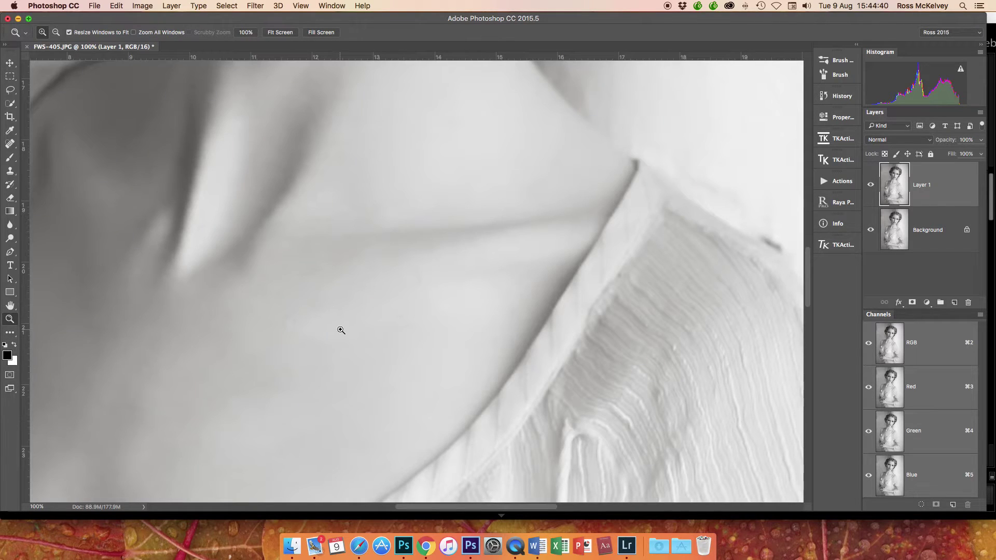
scroll(341, 329, "up", 15)
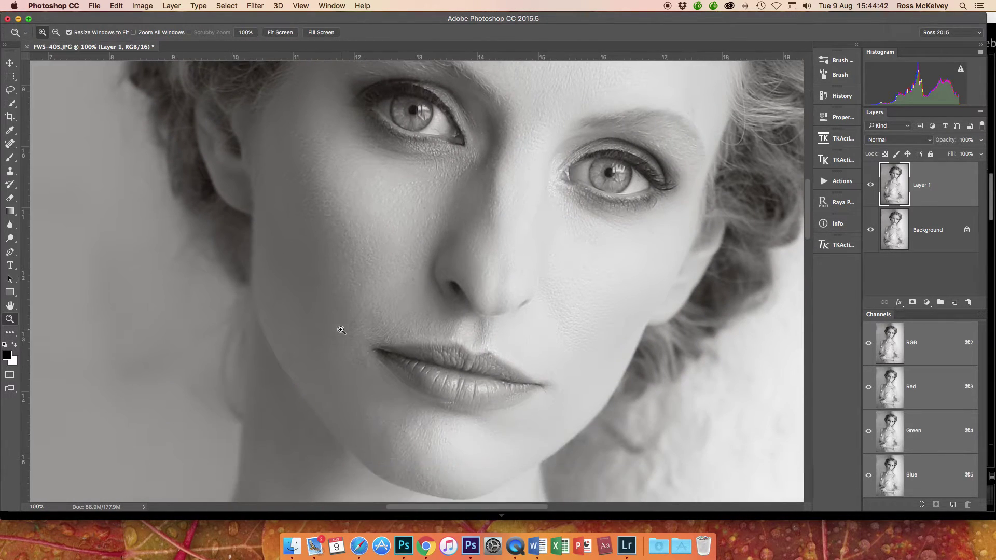
left_click(871, 185)
left_click(870, 185)
left_click(871, 185)
left_click(871, 185)
key("v")
key("5")
left_click(872, 187)
left_click(872, 187)
left_click(873, 188)
left_click(872, 187)
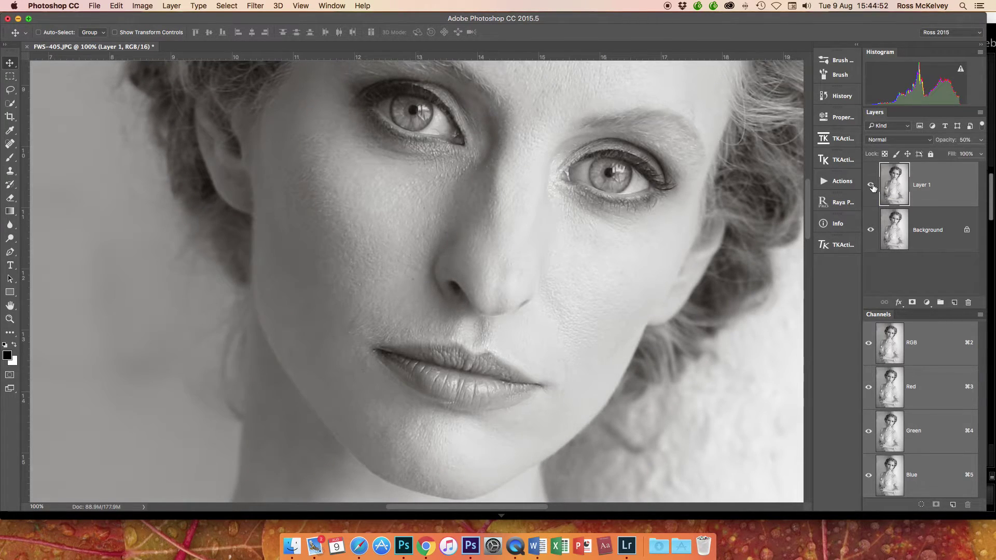
Step: Flatten the half-opacity Portraiture layer into the background and fit the whole photo in view
left_click(979, 112)
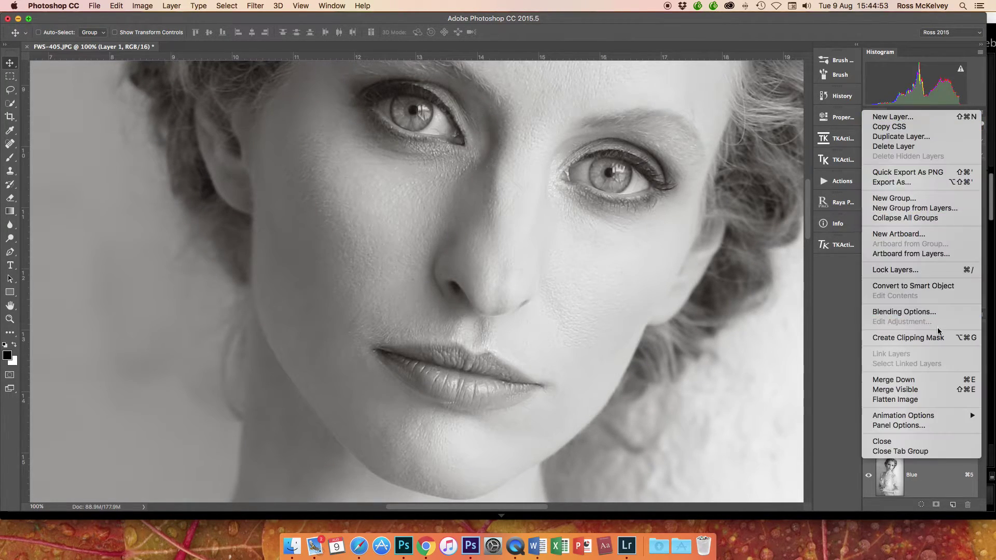
left_click(930, 398)
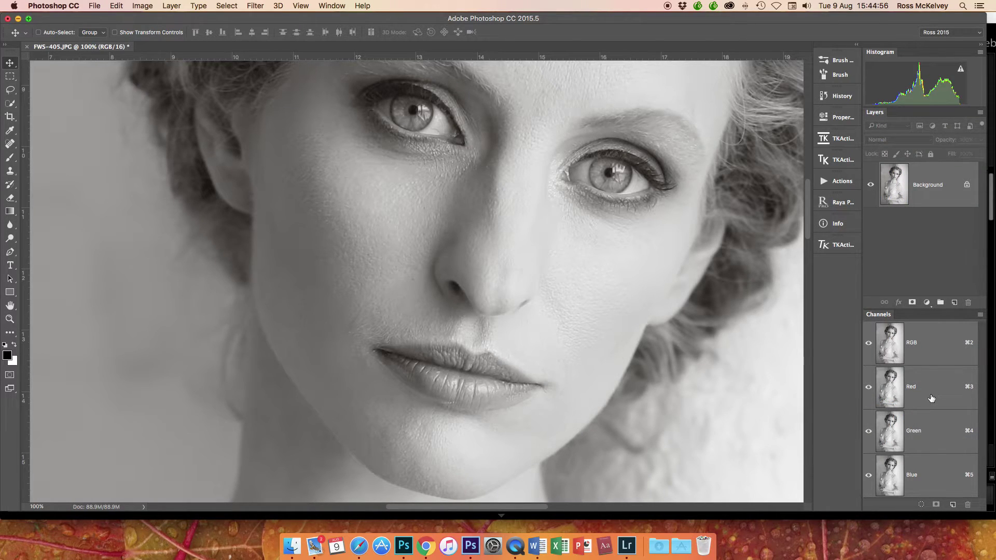
key("super+0")
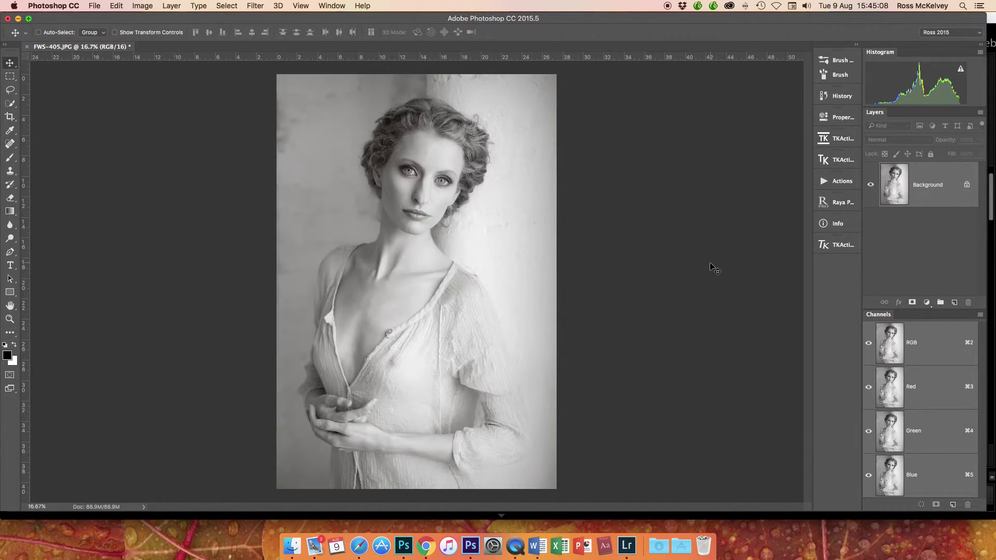
Step: Duplicate the background layer and apply Color Efex Pro 4's Detail Extractor to the copy with Highlights at 12%
key("super+j")
left_click(255, 5)
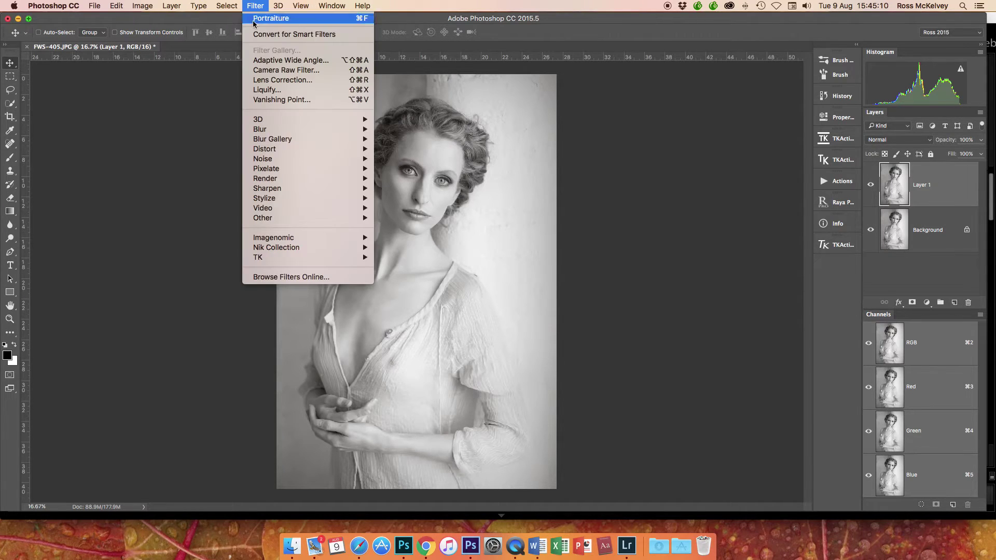
mouse_move(346, 248)
left_click(449, 258)
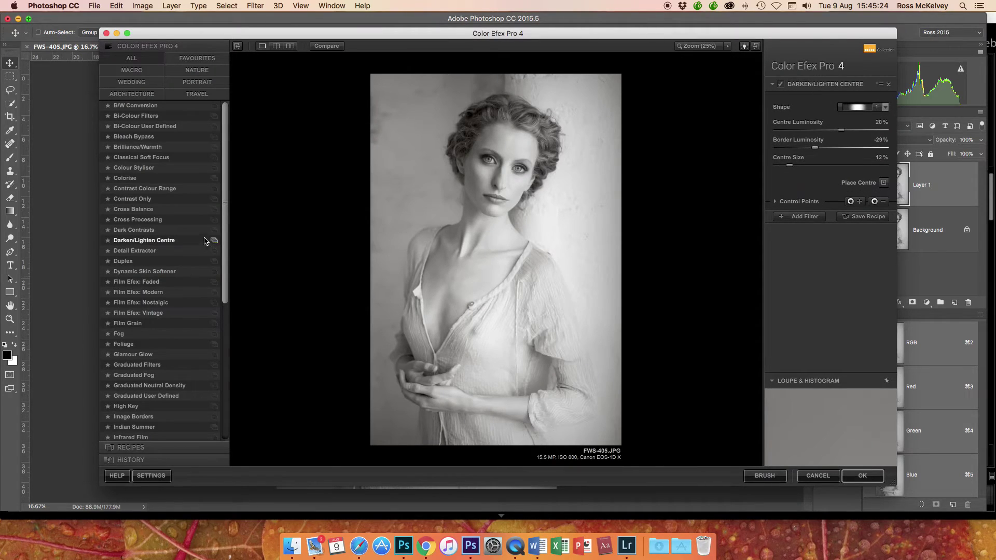
left_click(137, 251)
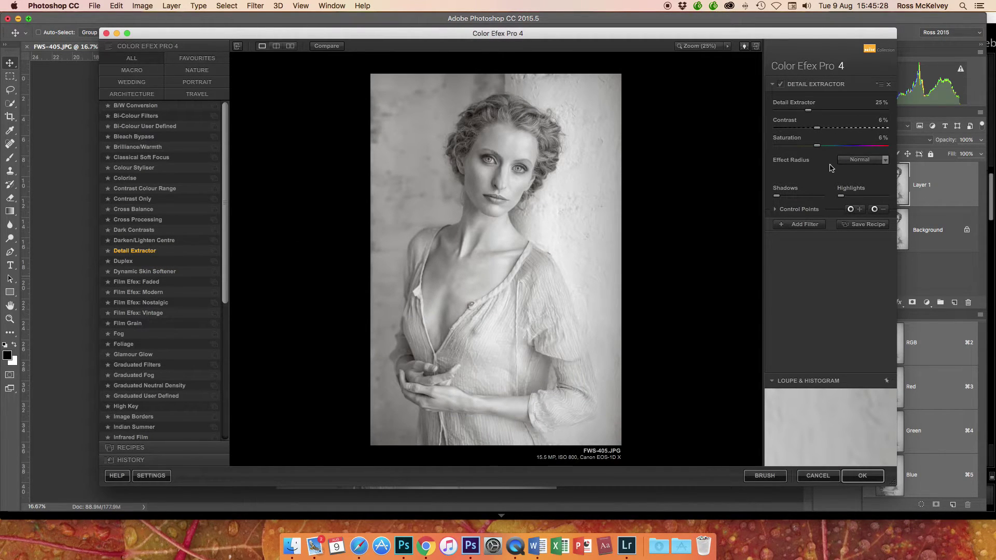
mouse_move(842, 197)
left_click_drag(842, 199, 848, 200)
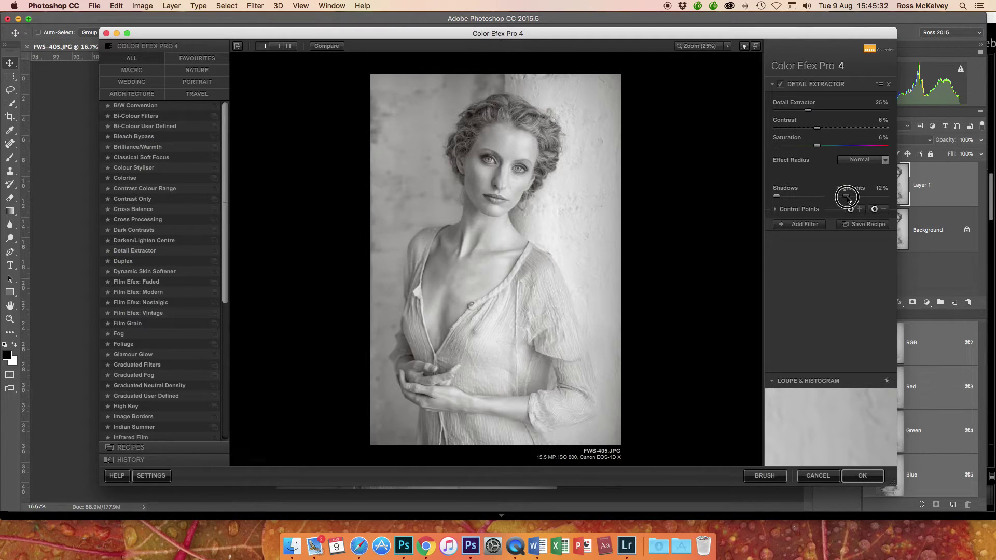
left_click(877, 475)
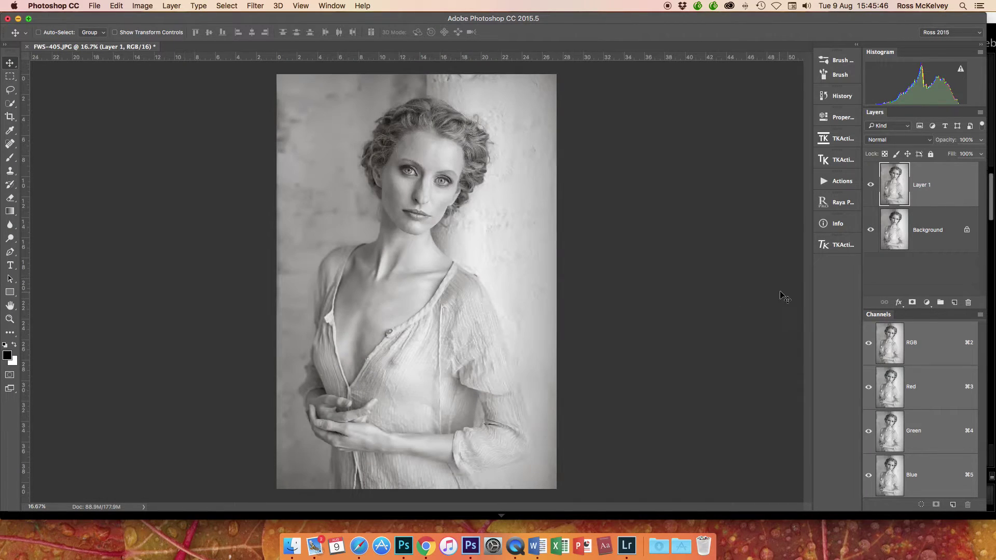
Step: Hide the detail-enhanced layer behind a black mask and compare the photo with the mask disabled and enabled
left_click(912, 302, "alt")
key("b")
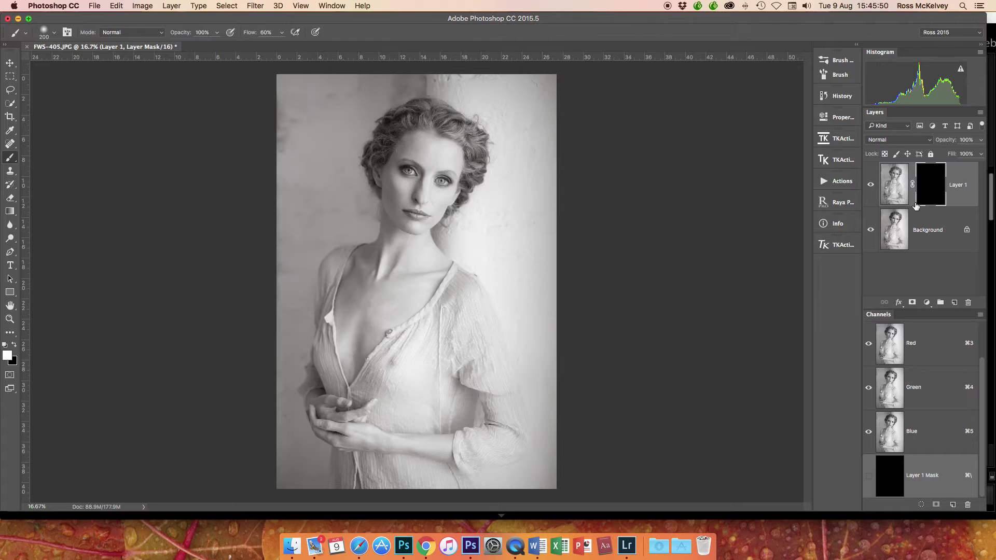
left_click(925, 189, "shift")
left_click(925, 189, "shift")
left_click(926, 190, "shift")
left_click(926, 189, "shift")
left_click(926, 189, "shift")
left_click(926, 189, "shift")
left_click(927, 191, "shift")
left_click(926, 191, "shift")
left_click(937, 184, "shift")
left_click(938, 184, "shift")
Step: Paint white on the mask with a 500 px brush at 50% opacity to reveal detail in the wall beside the woman
key("bracketright")
key("bracketright")
key("bracketright")
mouse_move(540, 262)
left_mouse_down()
mouse_move(536, 285)
mouse_move(505, 235)
mouse_move(471, 241)
mouse_move(503, 187)
mouse_move(486, 201)
left_mouse_up()
left_click_drag(517, 294, 545, 411)
mouse_move(535, 236)
left_mouse_down()
mouse_move(543, 314)
mouse_move(511, 240)
mouse_move(480, 223)
mouse_move(482, 205)
mouse_move(508, 223)
mouse_move(524, 118)
mouse_move(526, 239)
mouse_move(554, 213)
mouse_move(518, 191)
mouse_move(497, 236)
mouse_move(471, 238)
mouse_move(480, 272)
mouse_move(514, 300)
mouse_move(533, 380)
left_mouse_up()
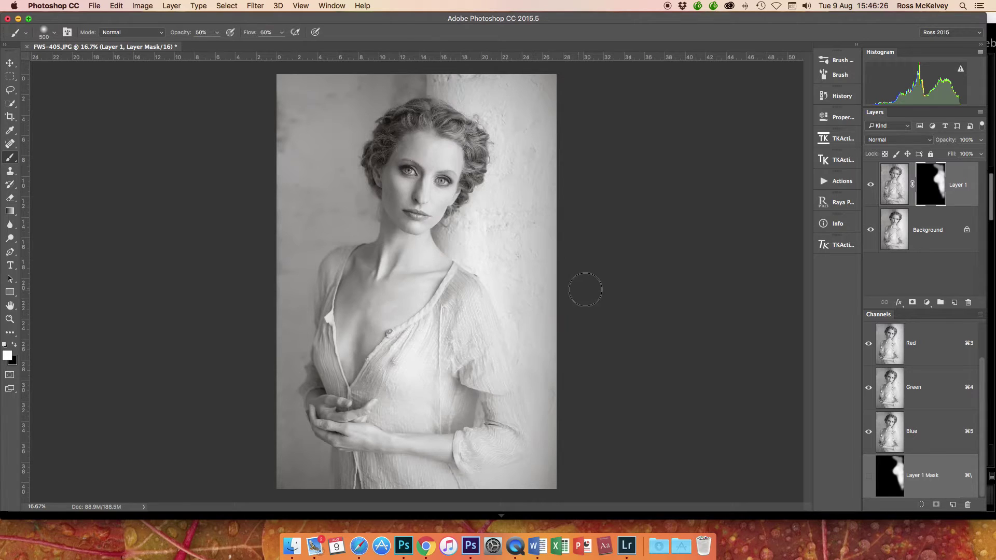
Step: Reveal the extracted detail in the blouse by painting its mask with a 300 px brush
key("bracketleft")
key("bracketleft")
mouse_move(412, 366)
left_mouse_down()
mouse_move(394, 390)
mouse_move(417, 354)
mouse_move(399, 417)
mouse_move(424, 401)
mouse_move(431, 319)
mouse_move(489, 366)
mouse_move(418, 399)
mouse_move(413, 414)
mouse_move(381, 413)
mouse_move(388, 402)
mouse_move(375, 373)
mouse_move(413, 402)
mouse_move(406, 394)
mouse_move(425, 361)
mouse_move(414, 329)
mouse_move(443, 308)
left_mouse_up()
mouse_move(428, 395)
left_mouse_down()
mouse_move(447, 409)
mouse_move(406, 409)
mouse_move(399, 419)
mouse_move(434, 399)
mouse_move(456, 380)
left_mouse_up()
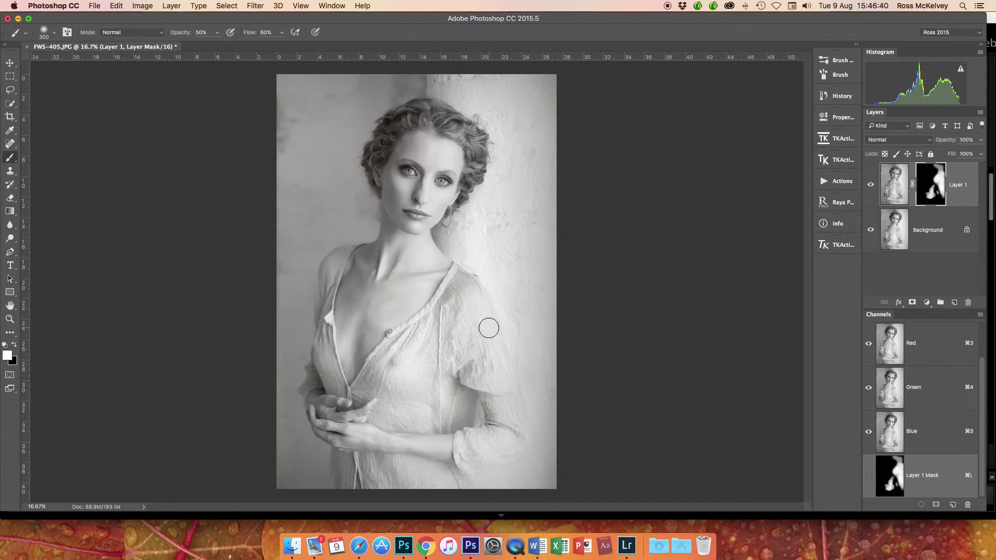
Step: Compare the photo with and without the masked detail layer, and flatten the image
left_click(869, 186)
left_click(869, 186)
left_click(870, 186)
left_click(871, 186)
left_click(870, 186)
left_click(870, 185)
left_click(870, 186)
left_click(870, 185)
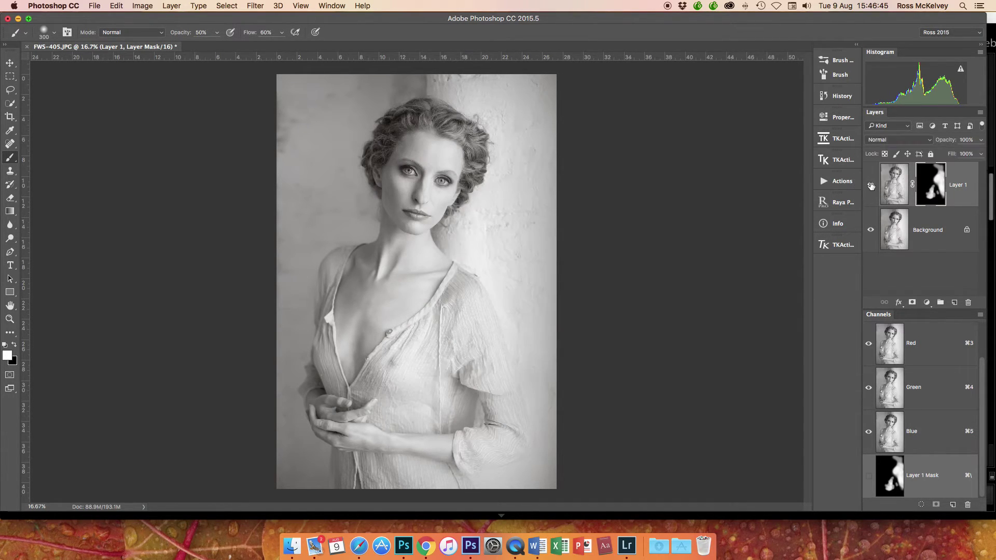
left_click(980, 112)
left_click(923, 401)
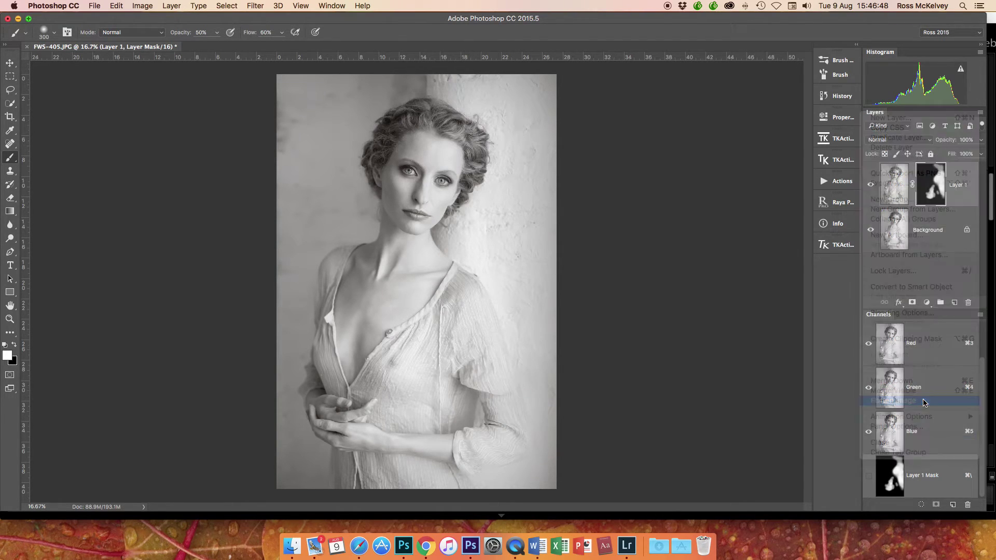
Step: Duplicate the background layer and load the Darken/Lighten Centre filter for the copy in Color Efex Pro 4
key("super+j")
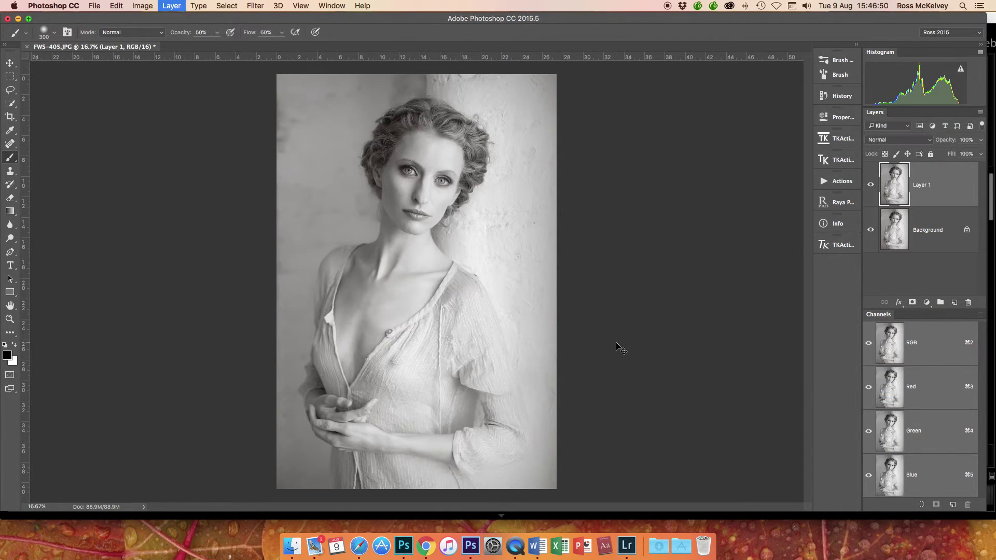
left_click(251, 6)
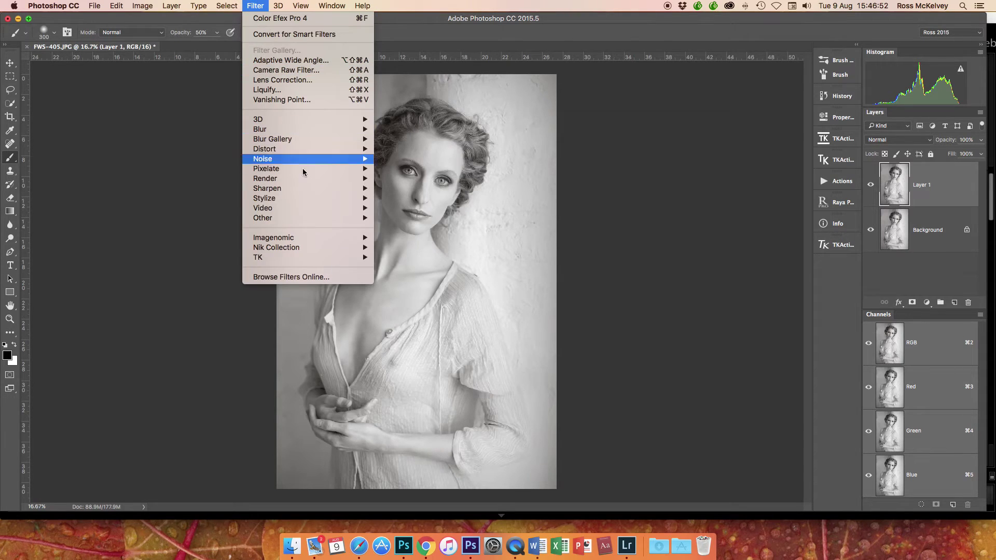
mouse_move(350, 248)
left_click(453, 257)
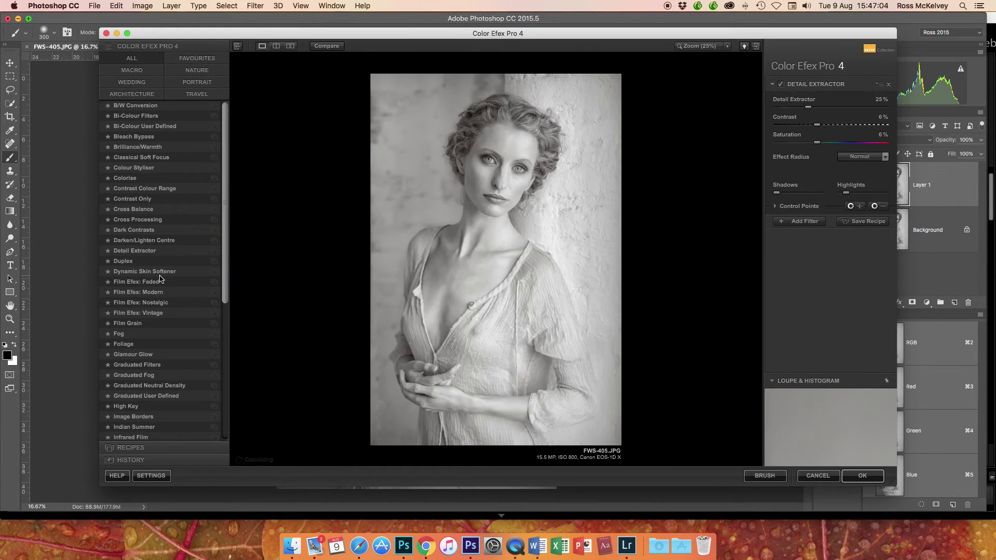
left_click(149, 242)
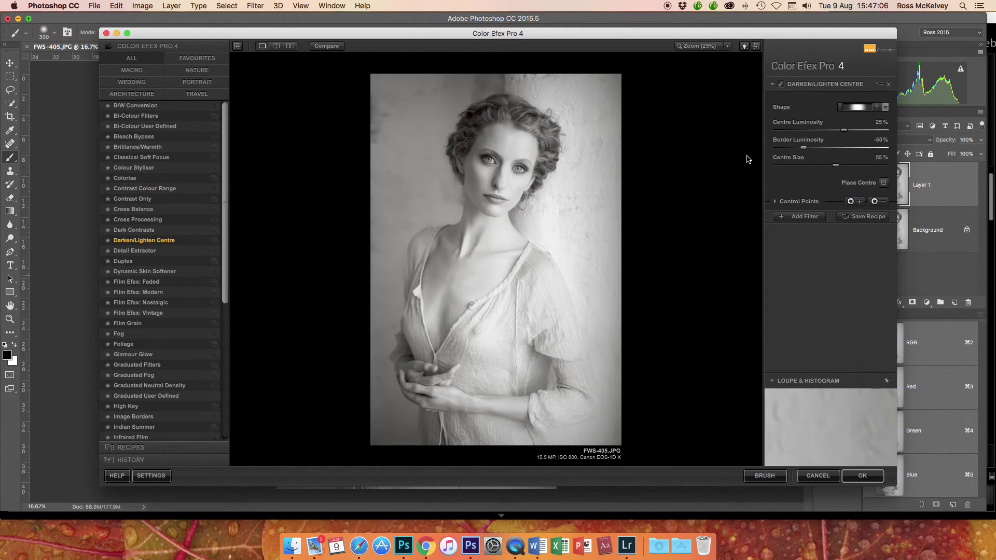
Step: Apply the filter with centre luminosity 20%, border luminosity -40% and centre size 10%, placing the centre on the woman's face
left_click_drag(846, 133, 789, 169)
left_click(883, 183)
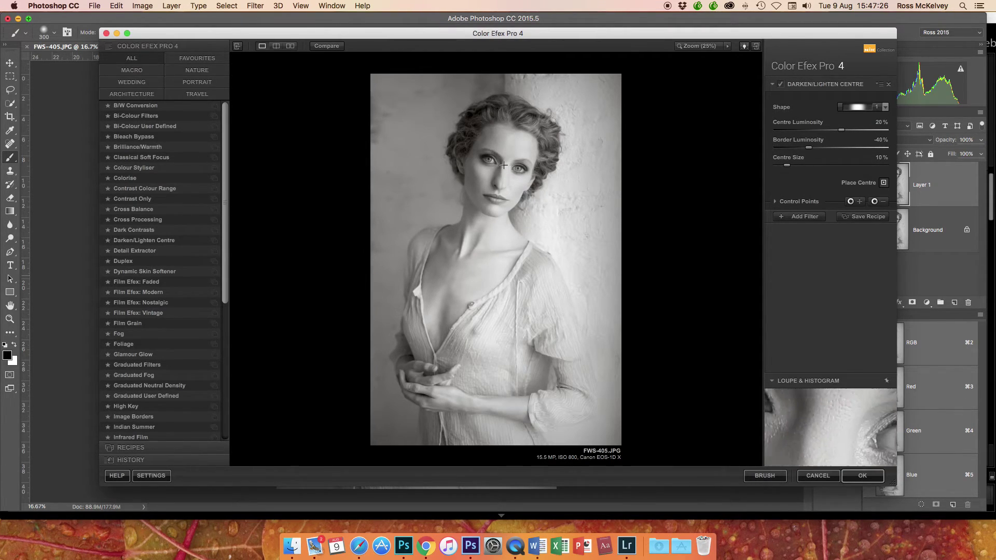
left_click(530, 171)
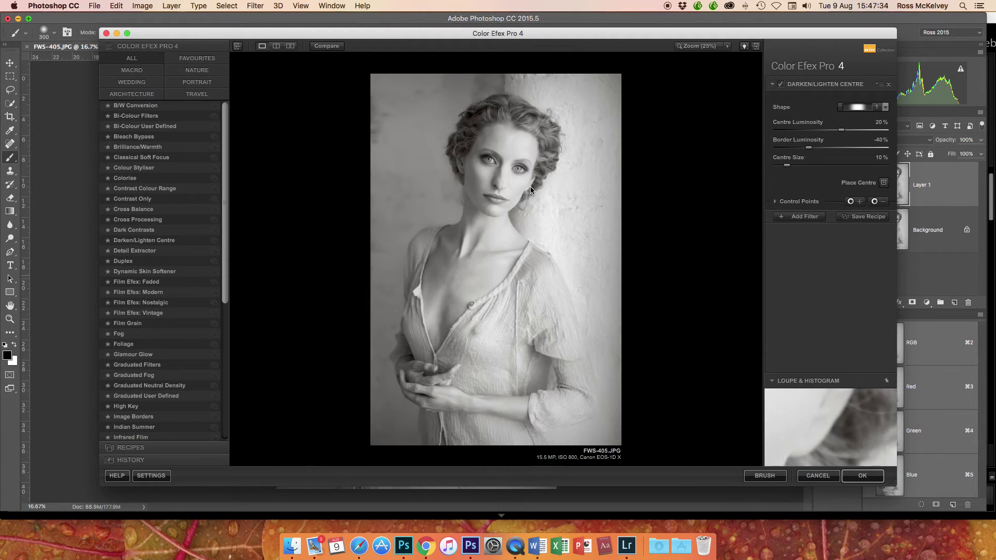
left_click(868, 479)
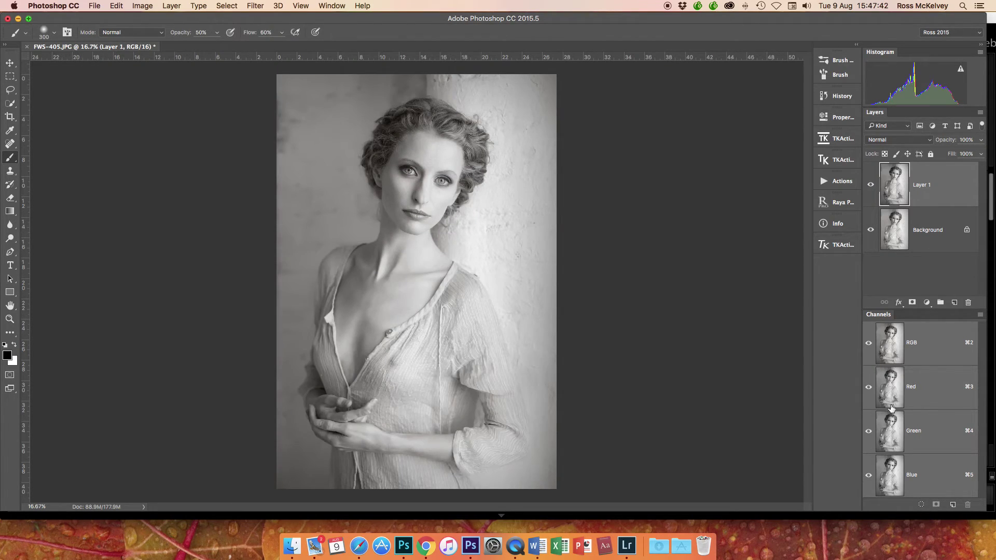
Step: Compare the photo with and without the darkened-edge layer, and set that layer's opacity to 70%
left_click(870, 186)
left_click(870, 185)
left_click(870, 187)
left_click(871, 187)
left_click(871, 187)
left_click(871, 187)
key("v")
key("7")
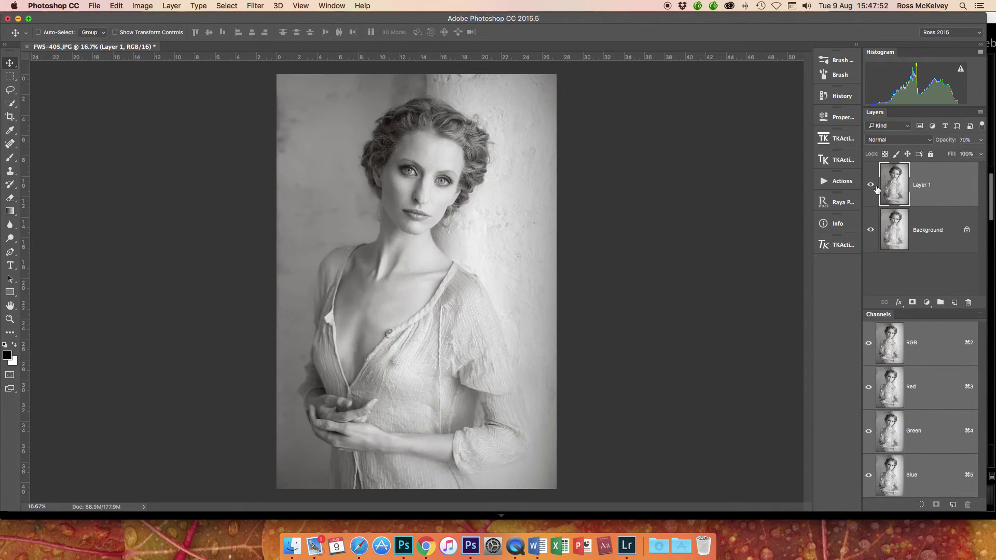
Step: Check the softened edge-darkening effect by toggling its layer's visibility, and flatten the image
left_click(872, 185)
left_click(871, 186)
left_click(871, 186)
left_click(871, 186)
left_click(979, 113)
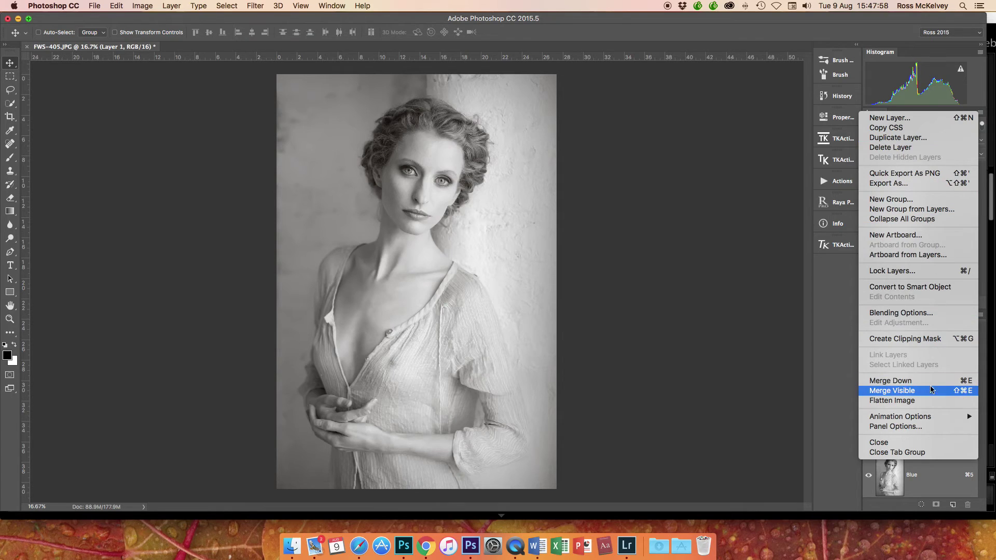
left_click(929, 400)
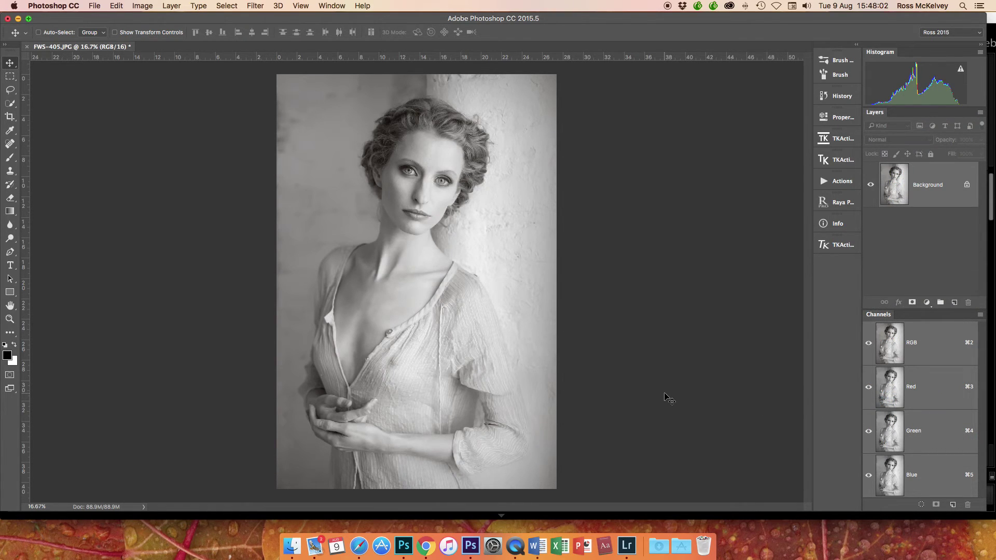
Step: Duplicate the background layer and sharpen the copy with Sharpener Pro 3's Output Sharpener, checking the preview around the eyes
key("super+j")
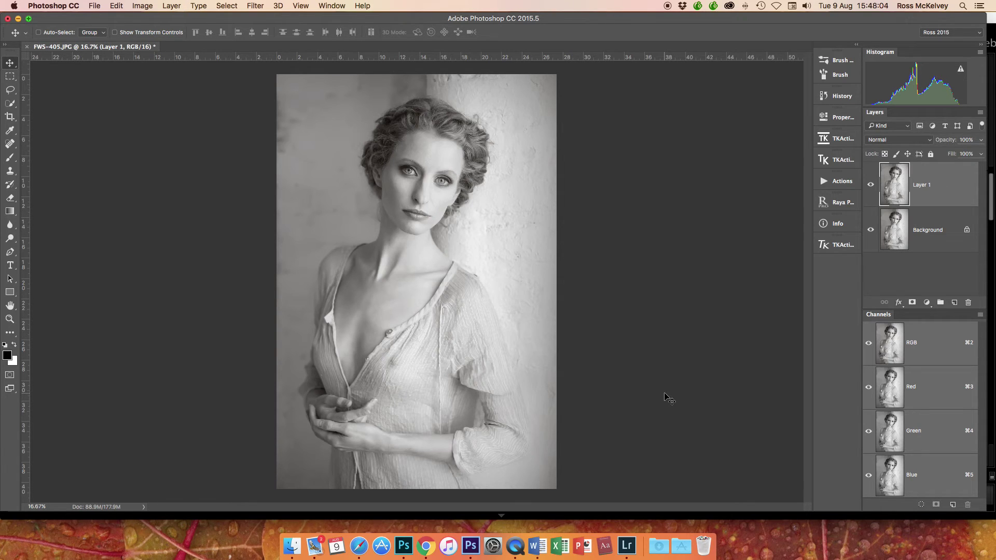
left_click(265, 3)
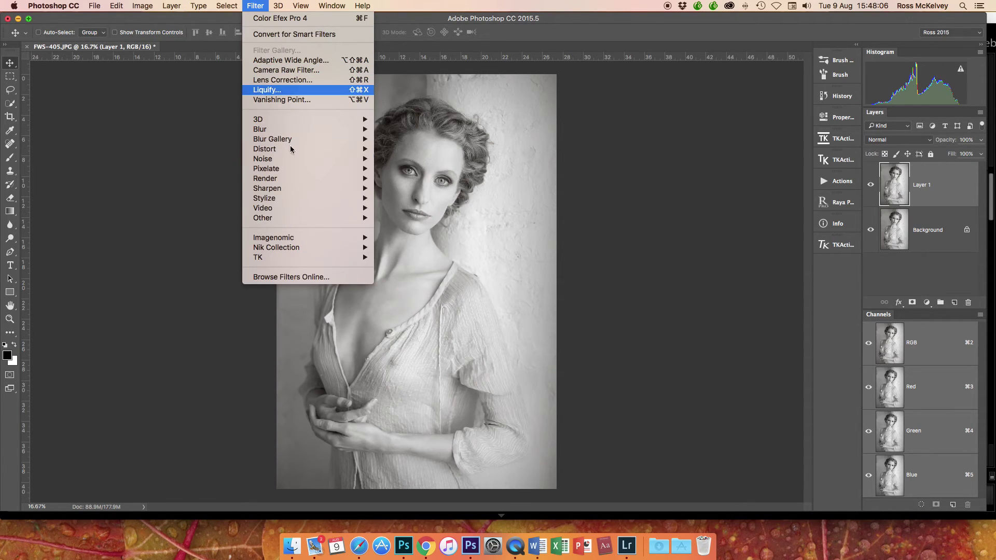
mouse_move(331, 242)
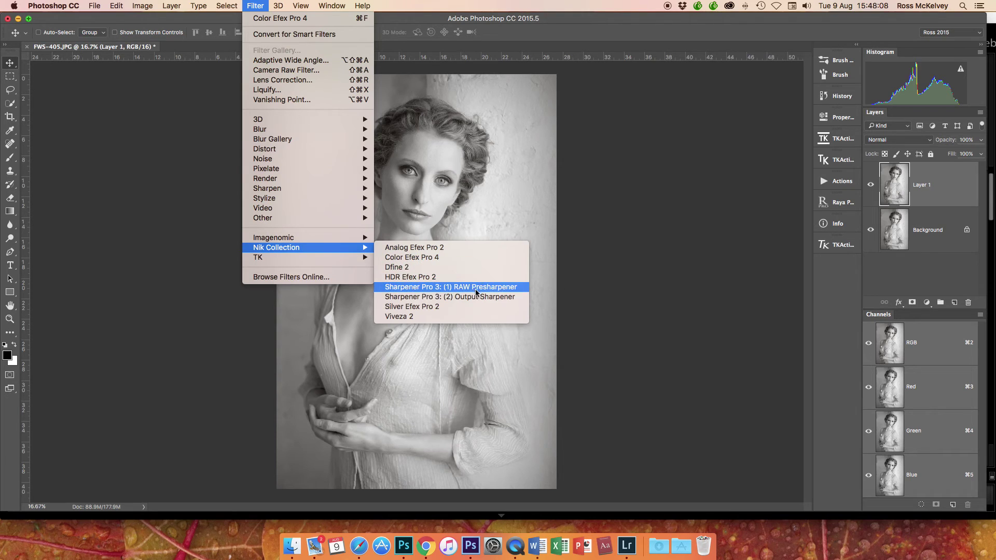
left_click(446, 296)
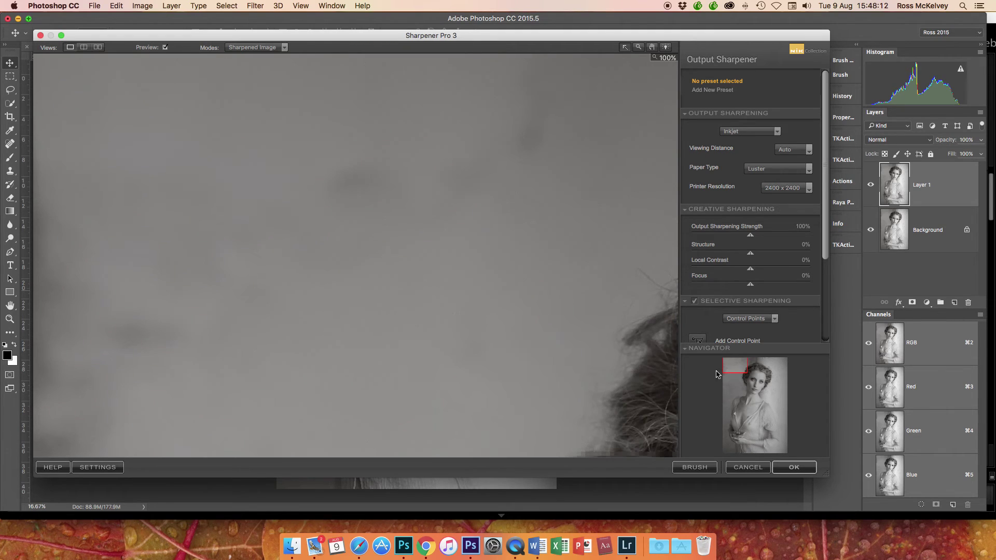
left_click_drag(741, 369, 757, 384)
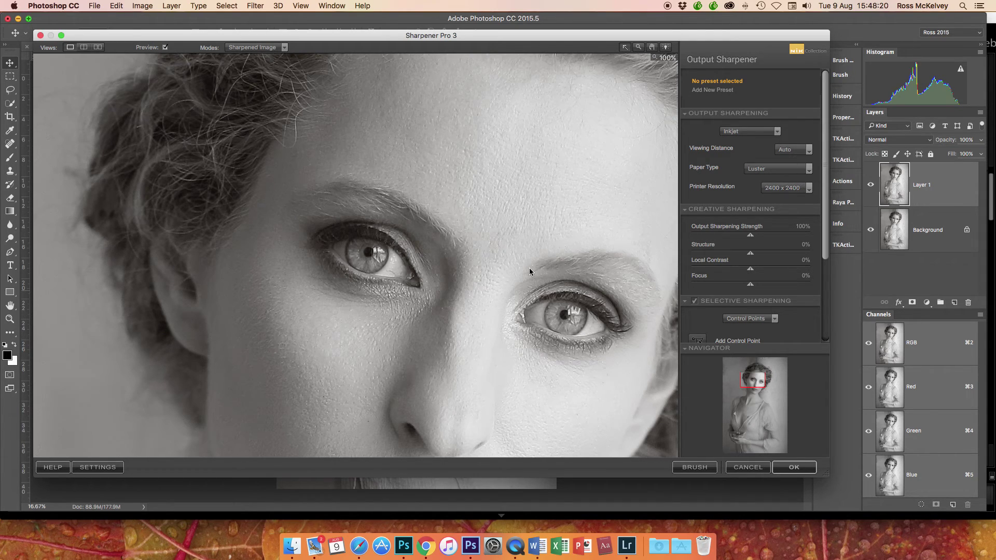
left_click(165, 47)
left_click(799, 465)
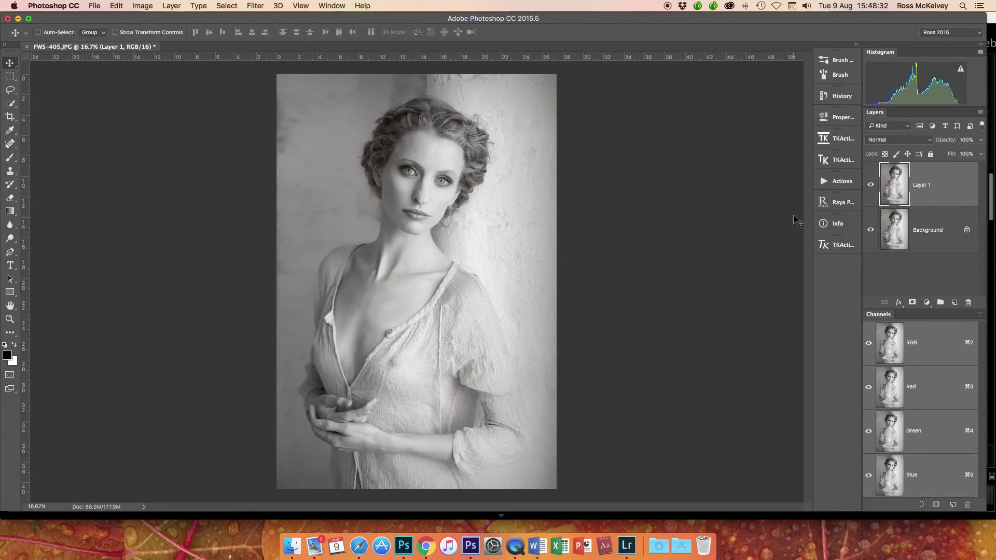
Step: Compare the photo with and without the sharpened layer, and reduce the sharpened layer's opacity to 70%
left_click(871, 186)
left_click(871, 186)
left_click(871, 186)
left_click(871, 185)
left_click(871, 185)
left_click(872, 186)
left_click(871, 185)
key("7")
Step: Flatten the sharpened image and save the finished portrait
left_click(981, 116)
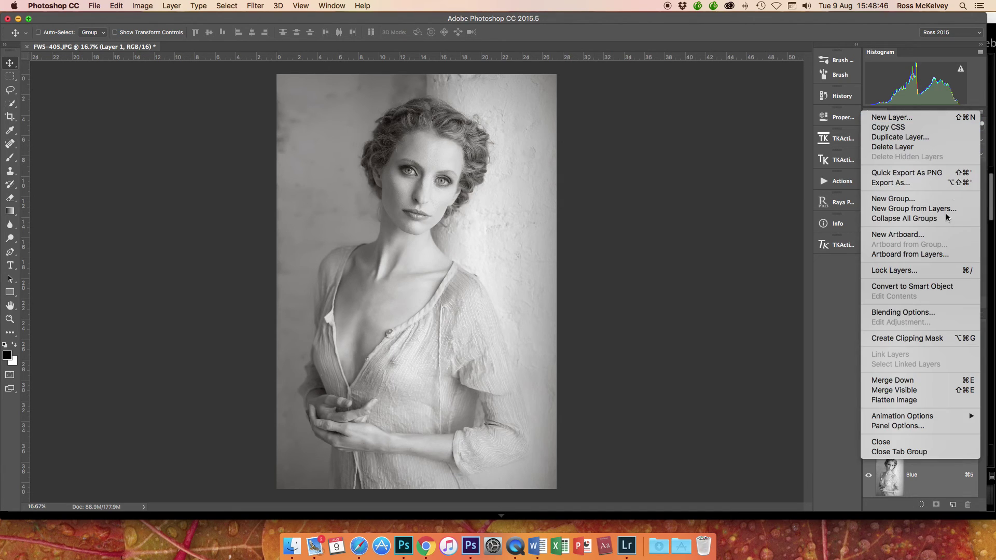
left_click(892, 399)
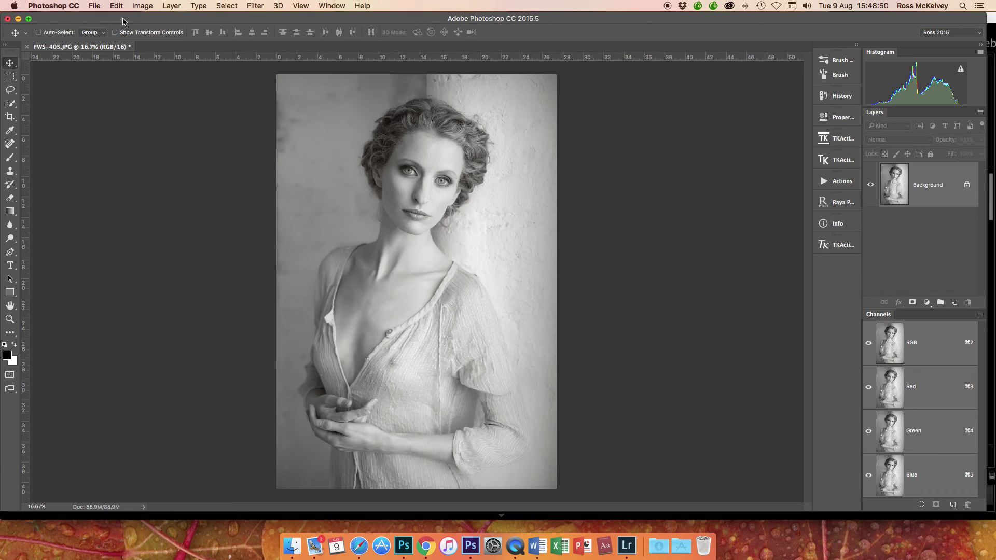
left_click(97, 6)
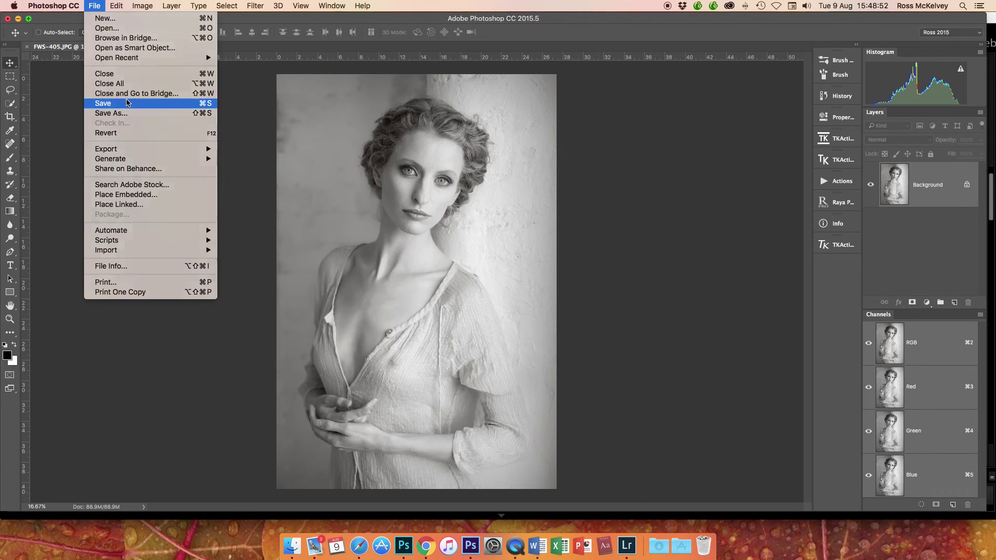
left_click(403, 192)
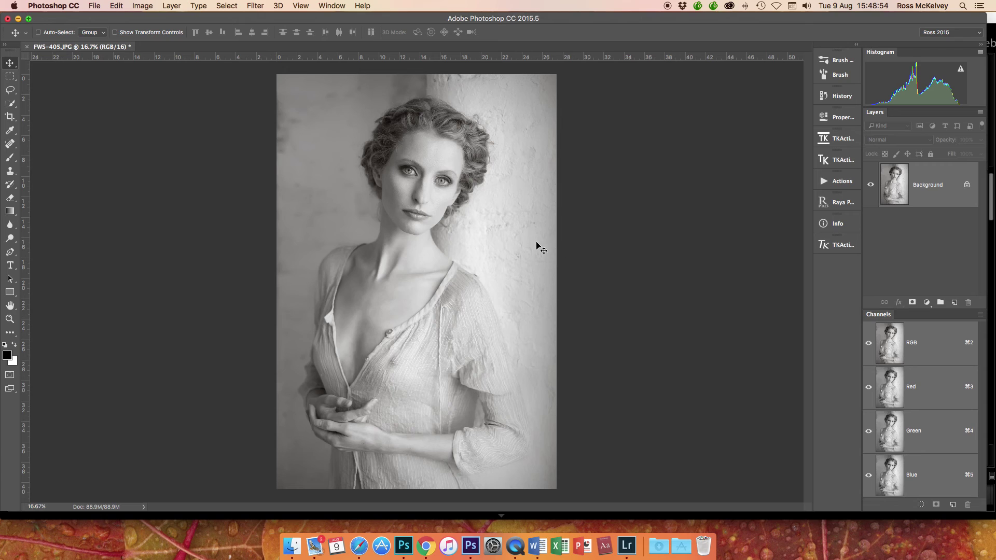
key("super+s")
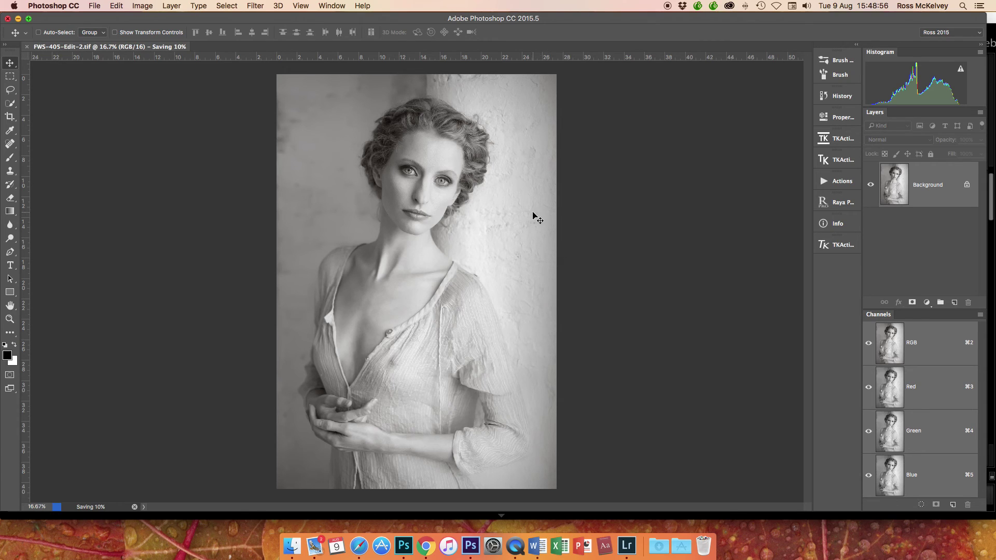